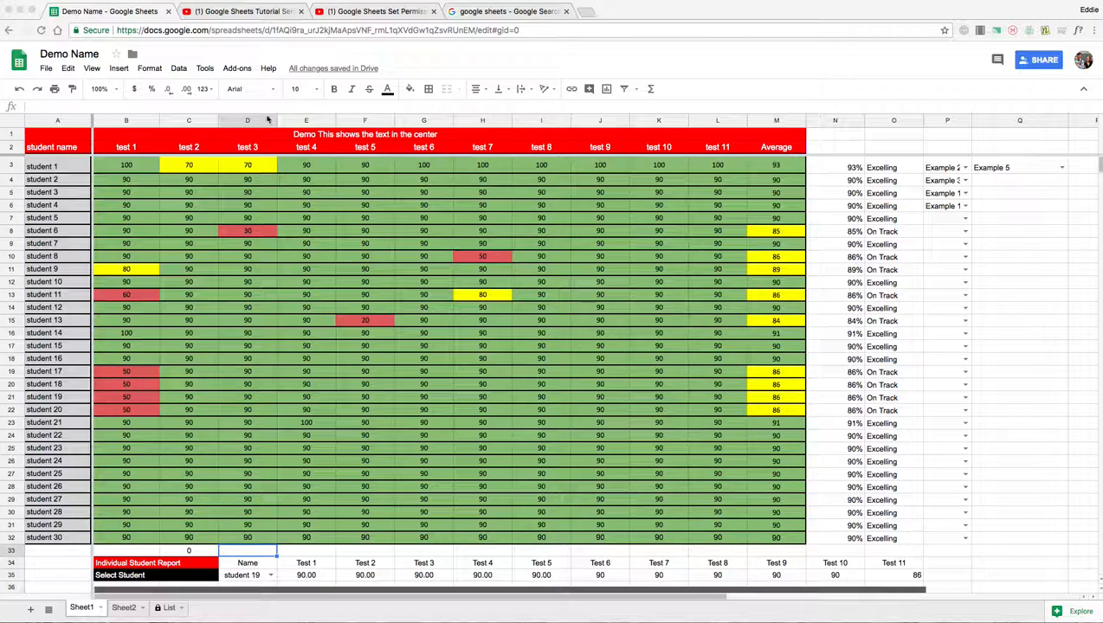
Select the test 1 scores and bring up range sorting, then cancel without sorting
click(137, 168)
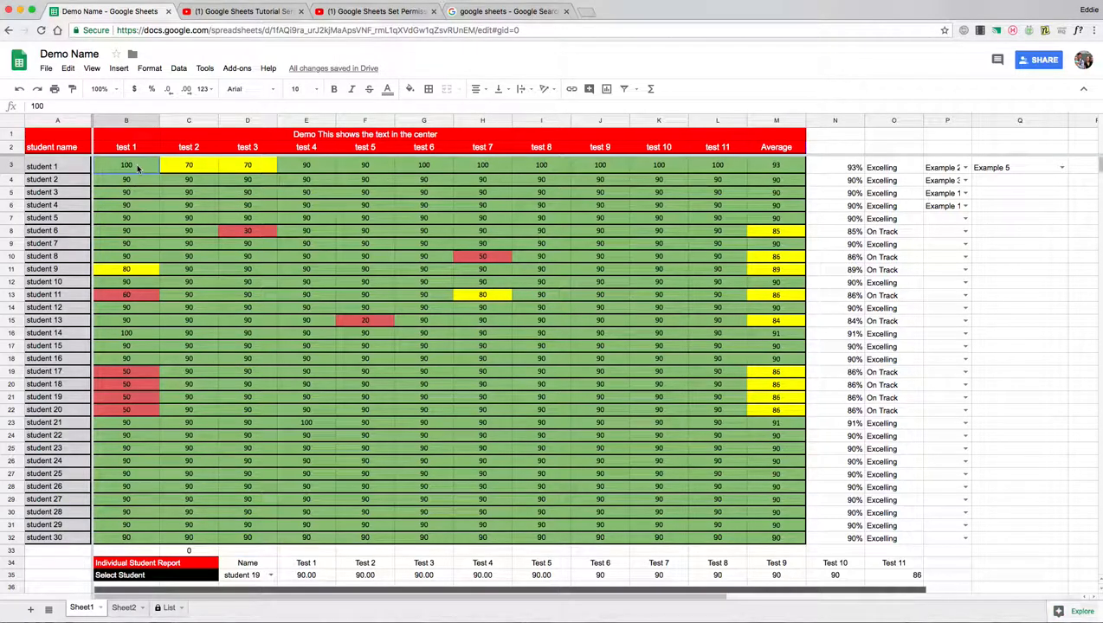
drag(136, 168, 120, 532)
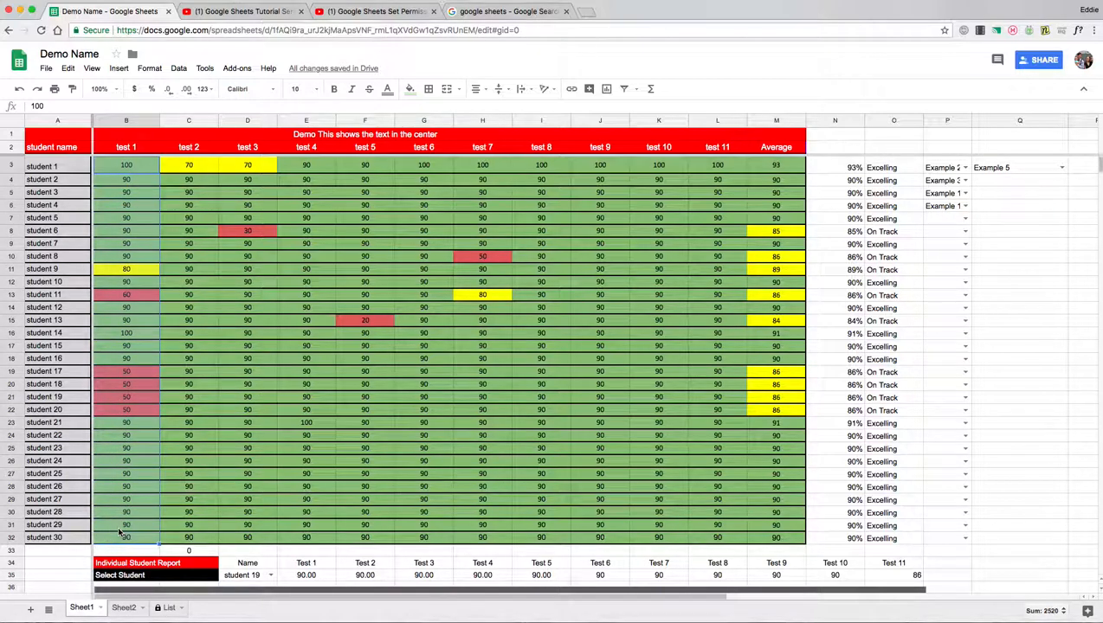
right_click(134, 286)
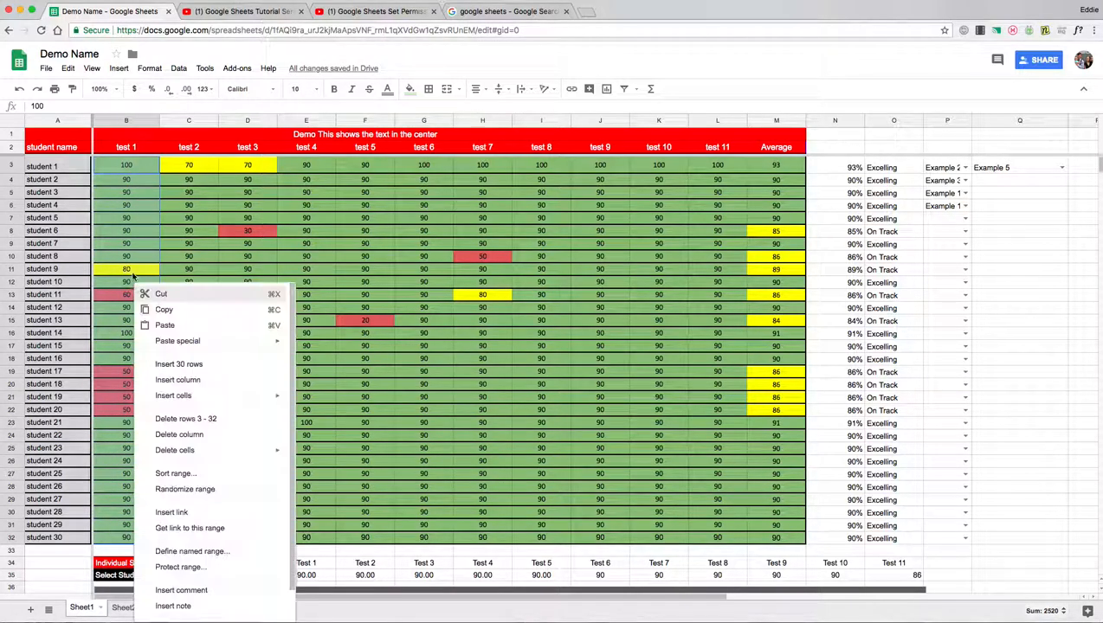
click(215, 475)
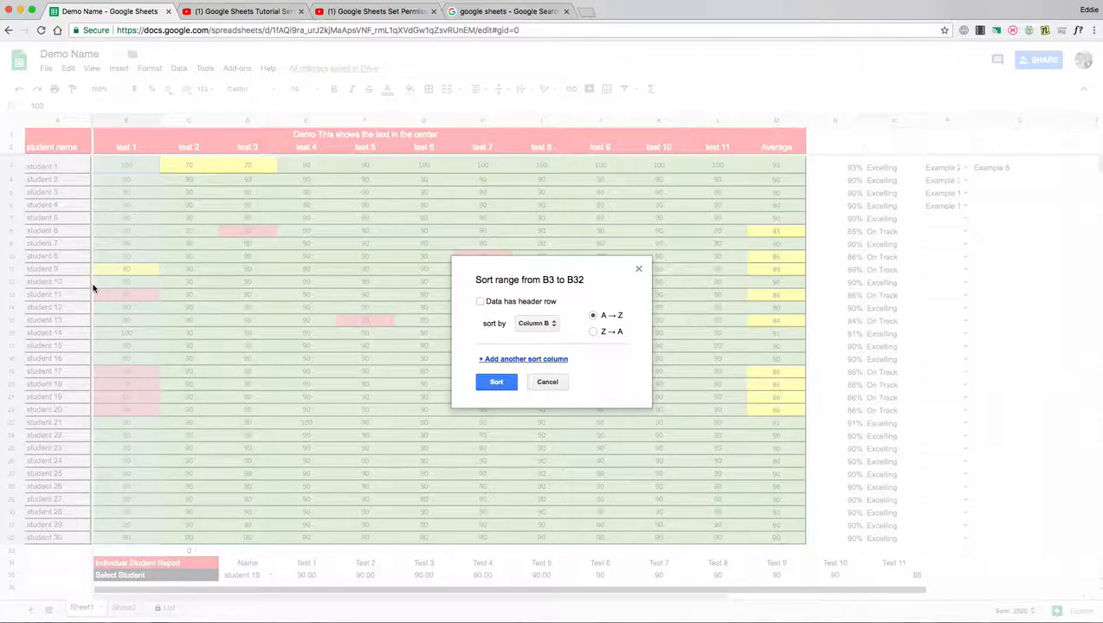
click(558, 381)
Sort only the test 1 range B3:B32 ascending, then undo that sort
click(208, 275)
click(136, 273)
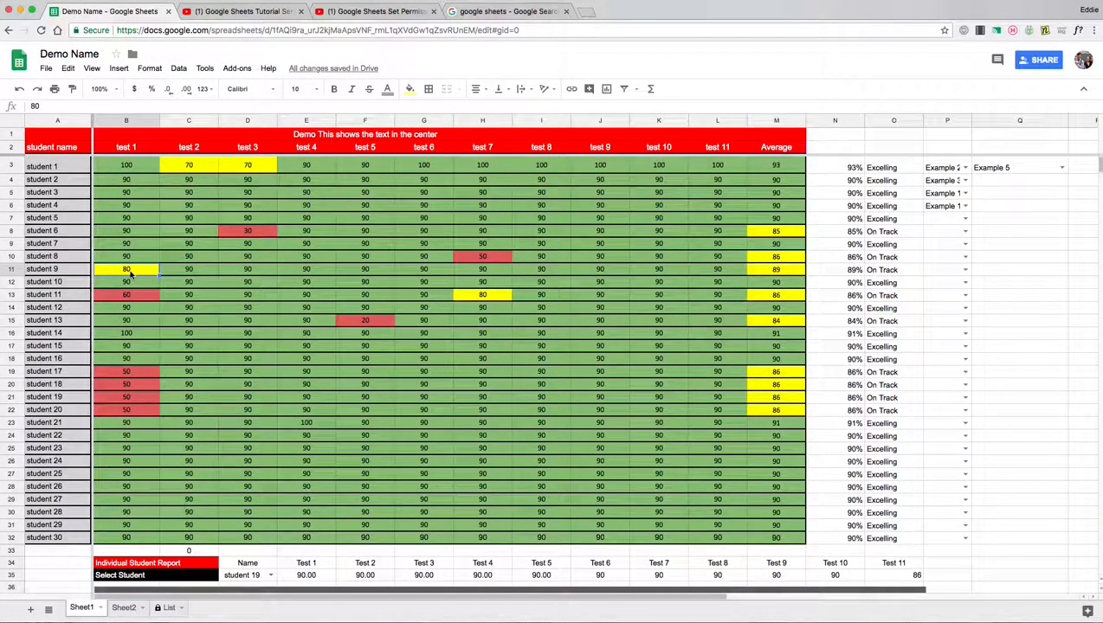
click(57, 274)
click(132, 275)
click(67, 273)
click(127, 273)
drag(140, 166, 136, 537)
right_click(139, 336)
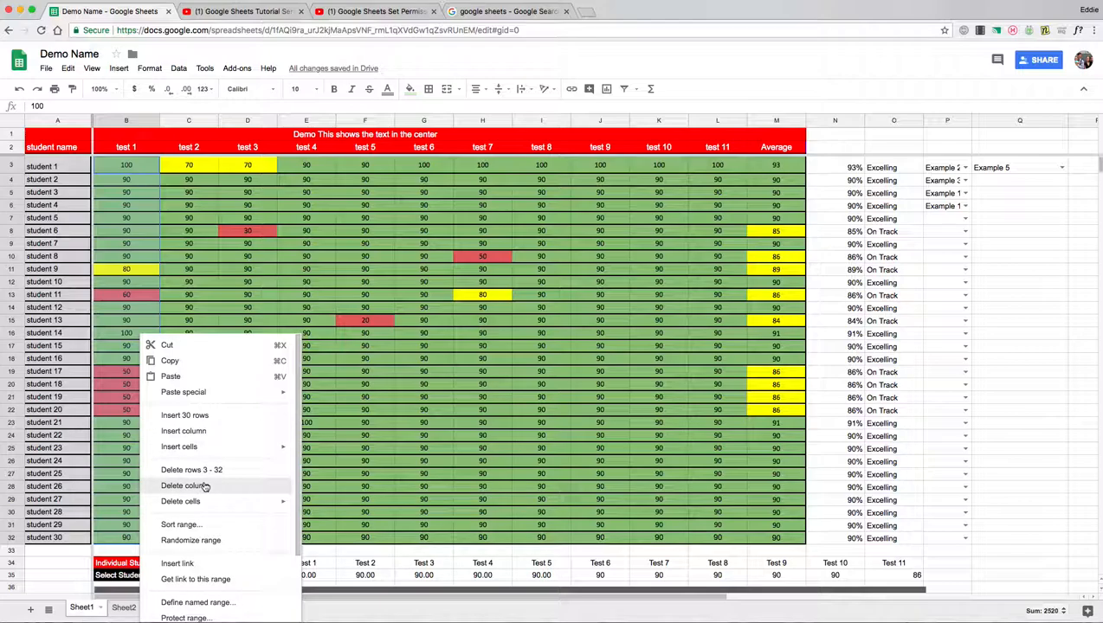
click(200, 528)
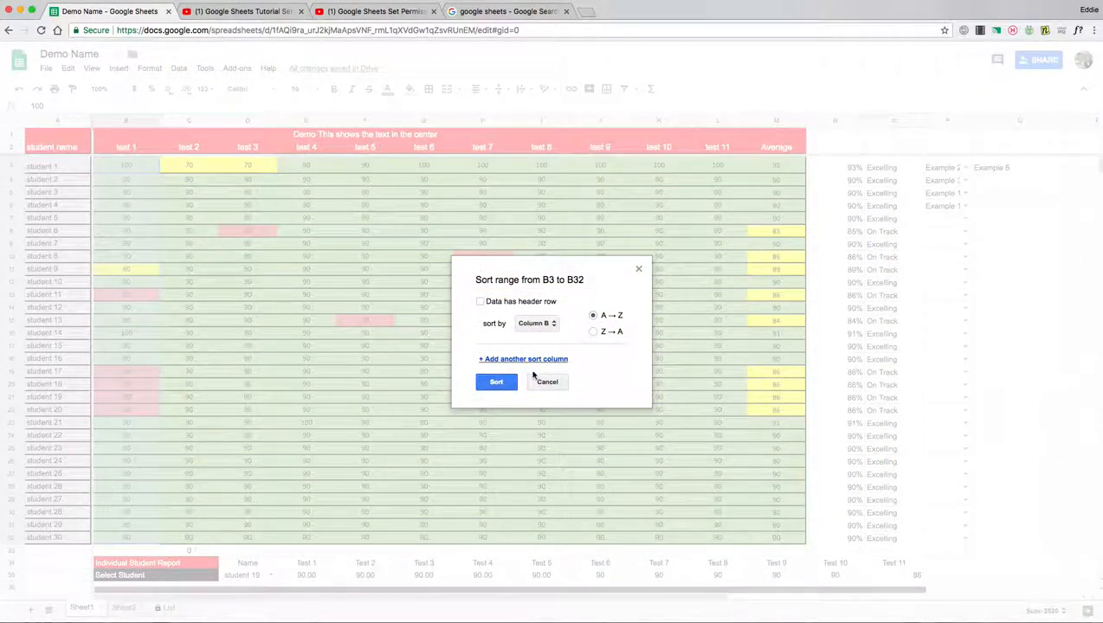
click(487, 382)
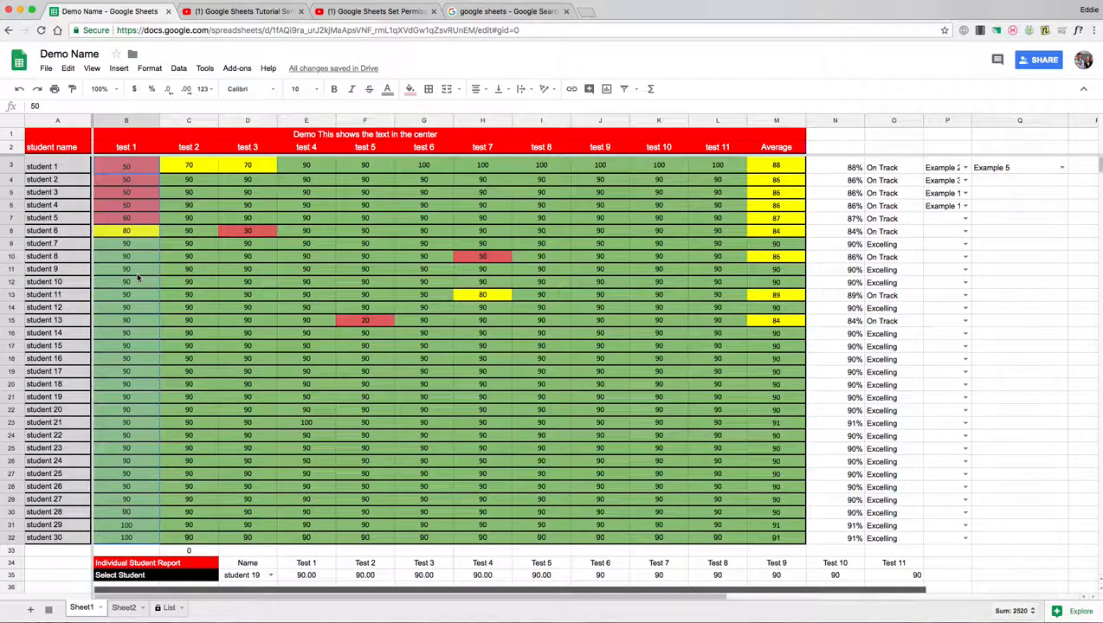
click(19, 88)
Sort the whole sheet A → Z by column B so the lowest test 1 scores come first
click(303, 434)
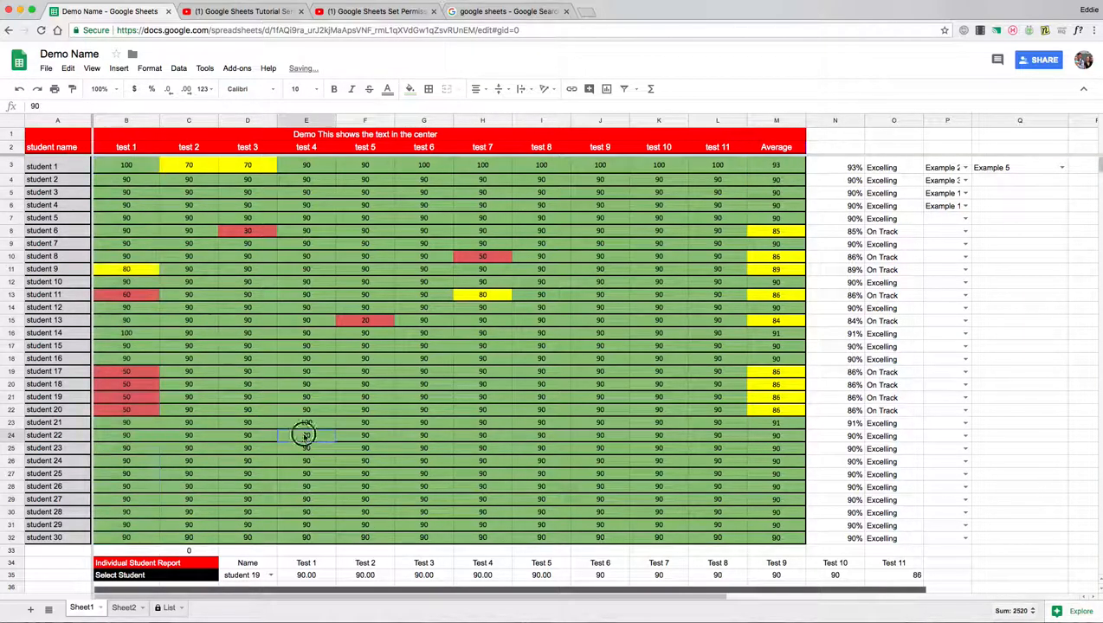
click(144, 121)
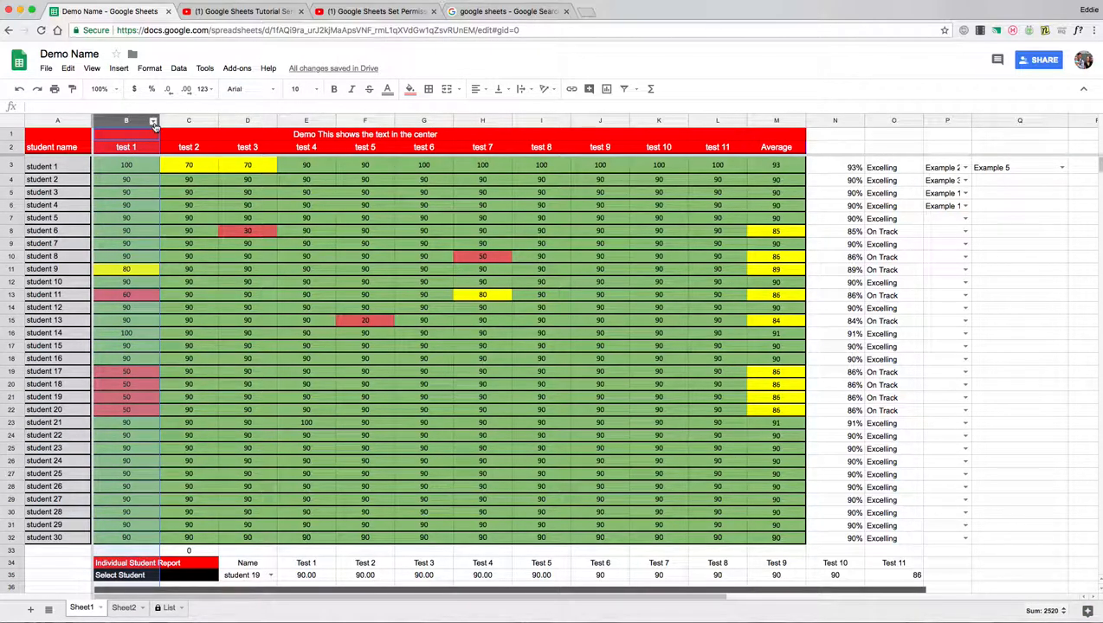
click(154, 122)
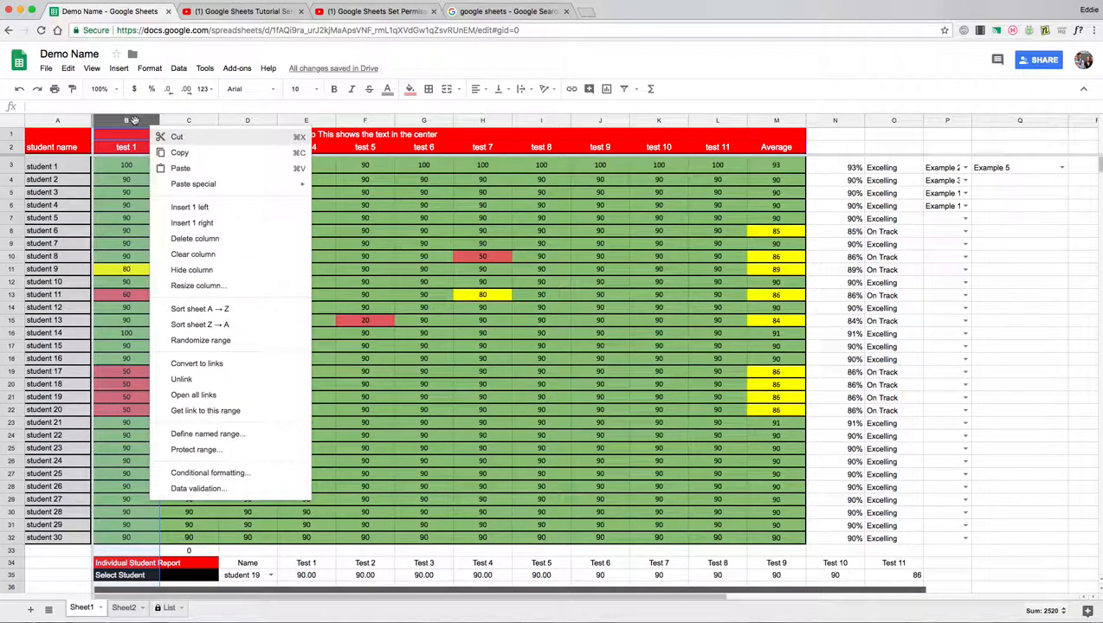
click(205, 310)
click(126, 232)
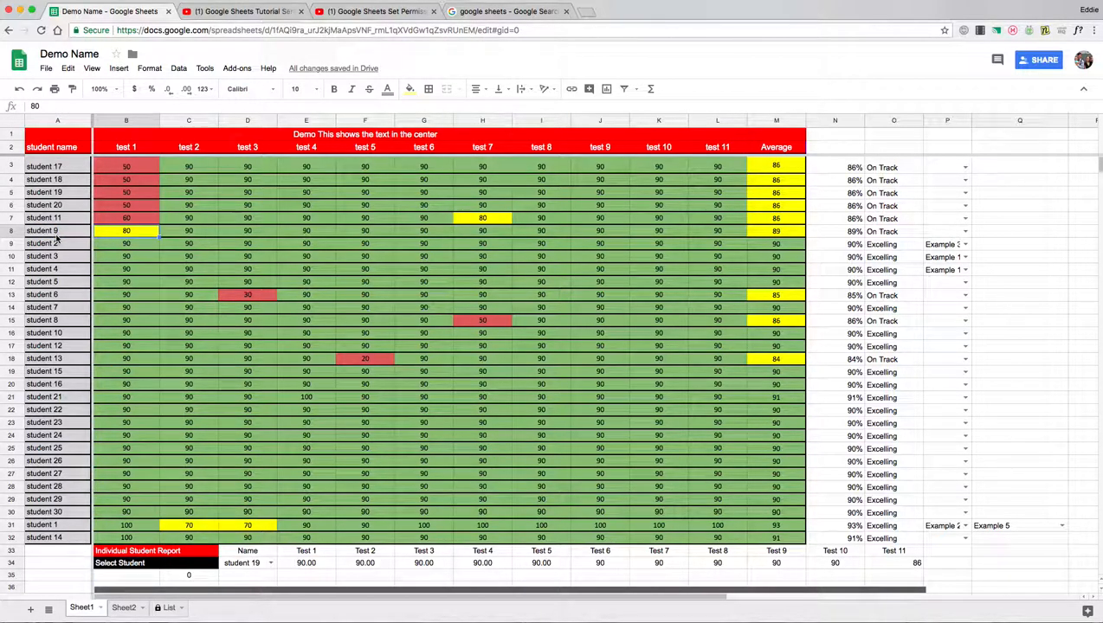
Check the sorted scores and the report chart, then bring up column B's options
scroll(305, 297, down, 5)
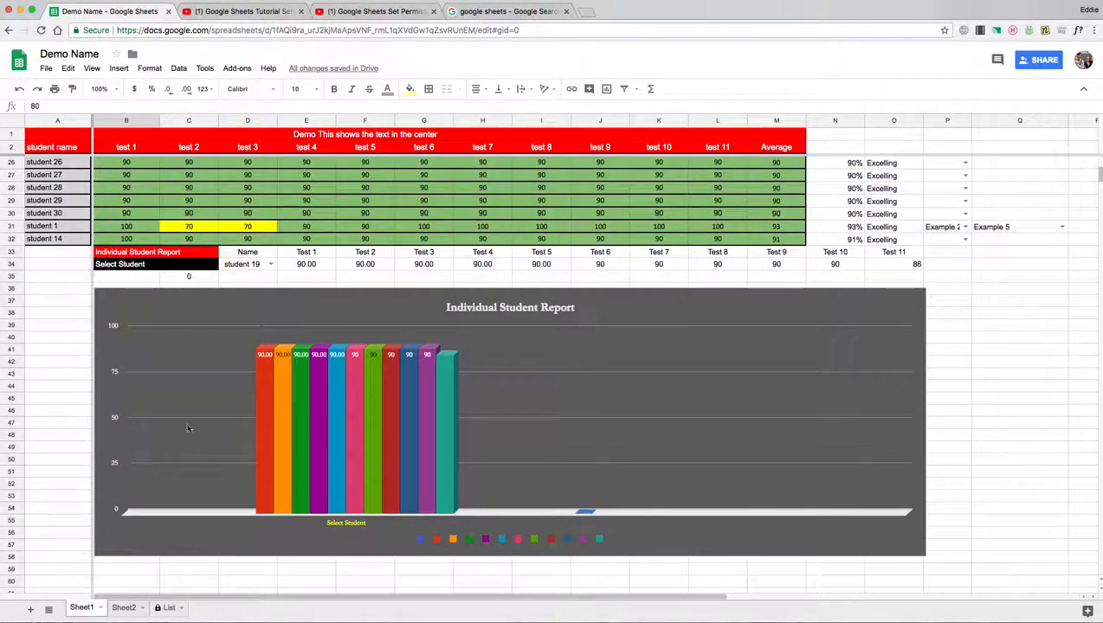
scroll(496, 324, up, 2)
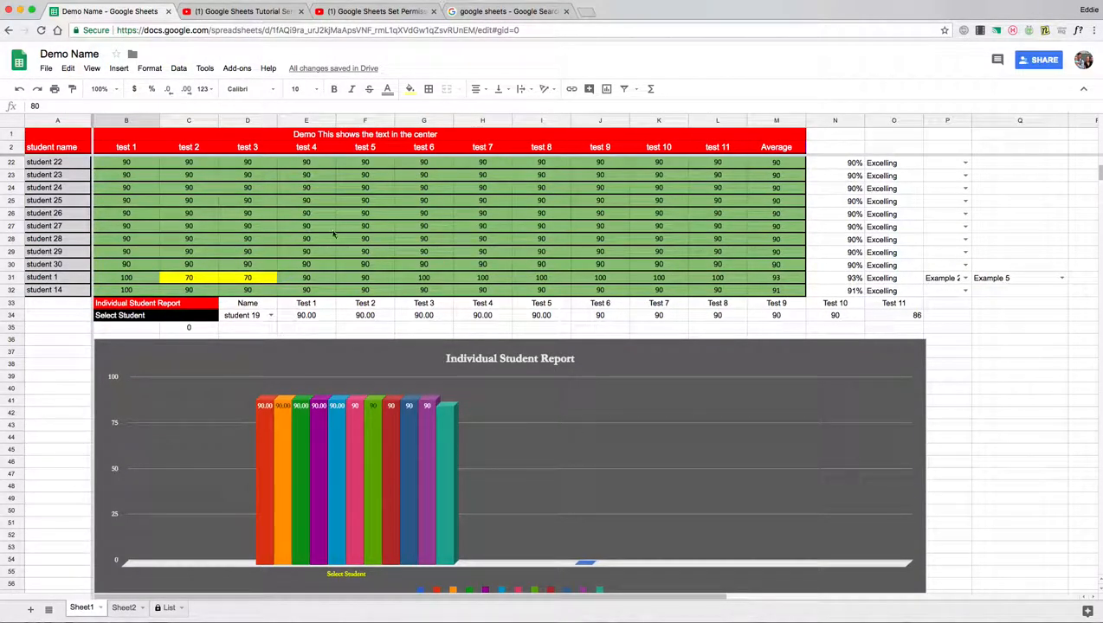
scroll(334, 227, up, 5)
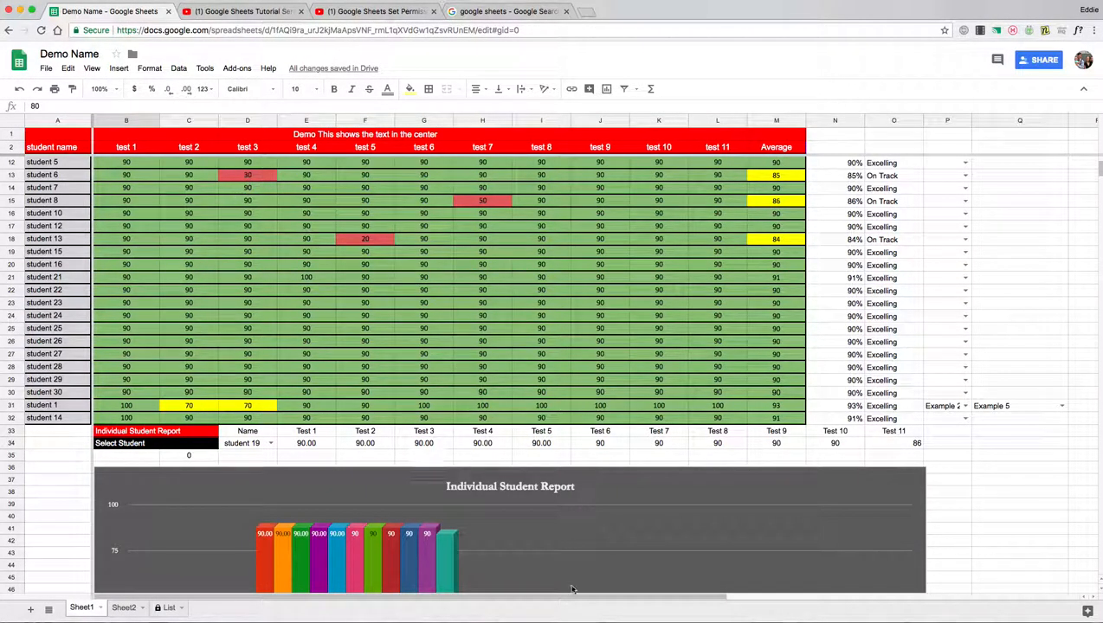
scroll(526, 526, up, 5)
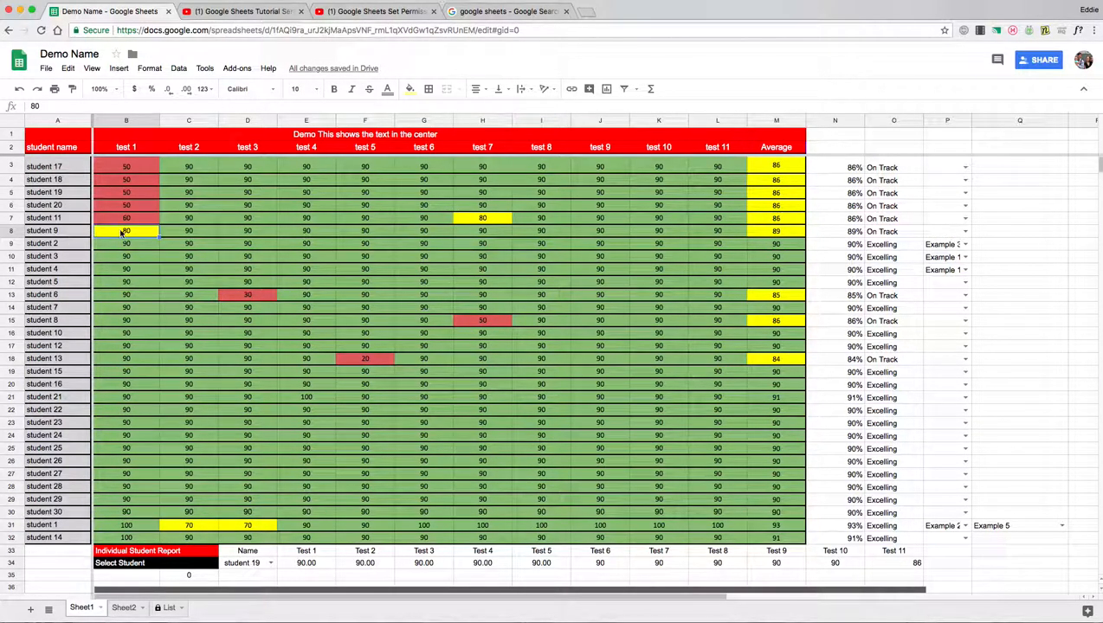
click(149, 124)
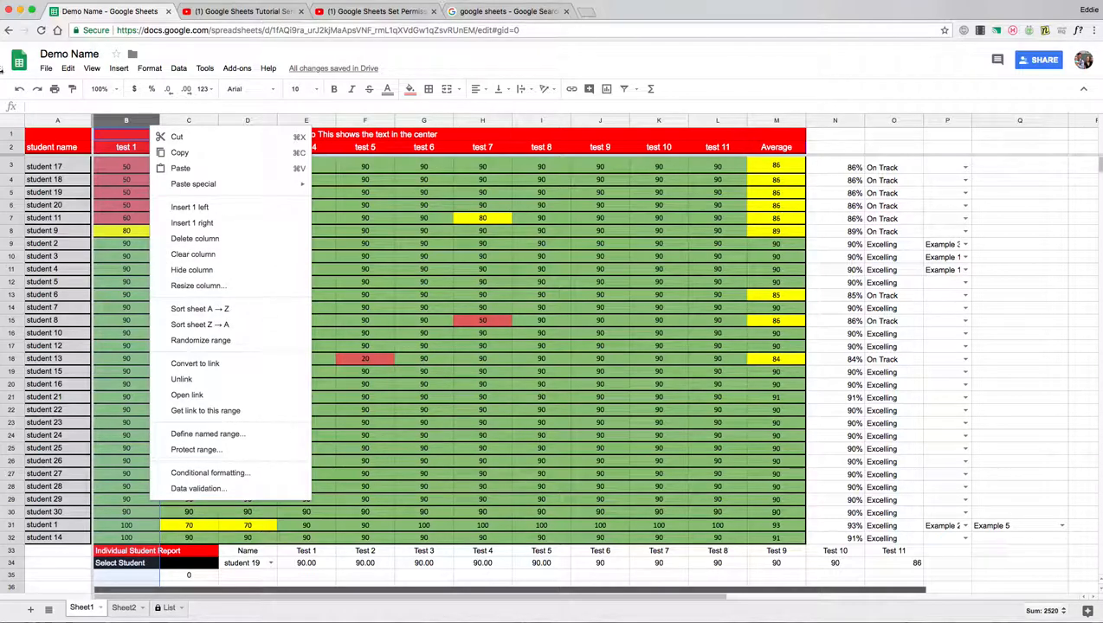
Undo the test 1 sort and select column B
click(18, 90)
click(139, 194)
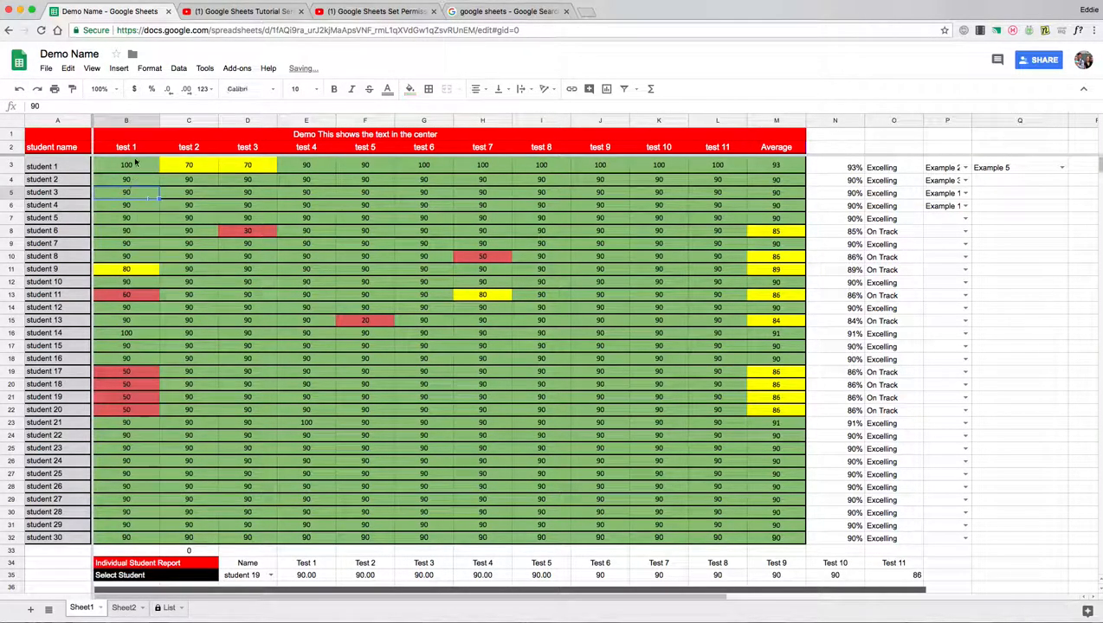
click(151, 123)
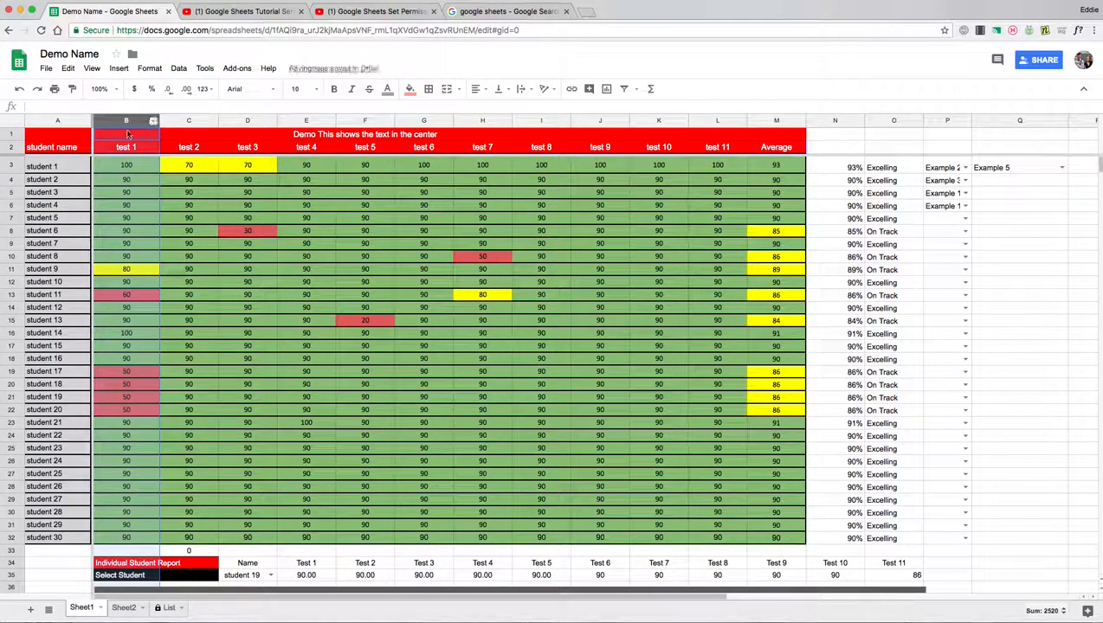
Try to create a new filter view and dismiss the merged-cells error
click(637, 92)
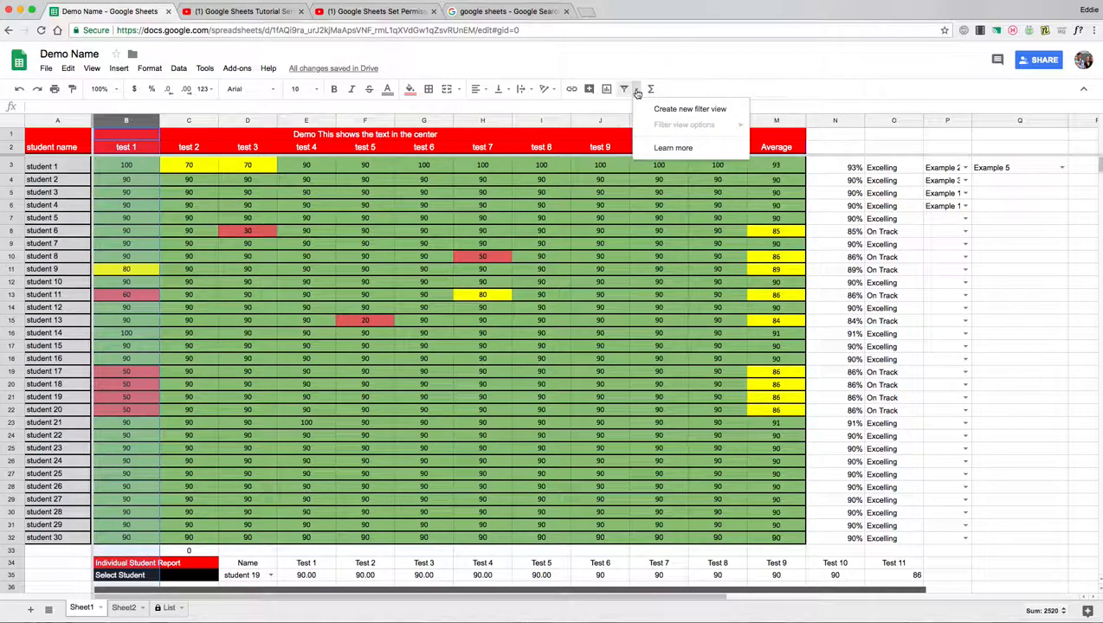
click(715, 113)
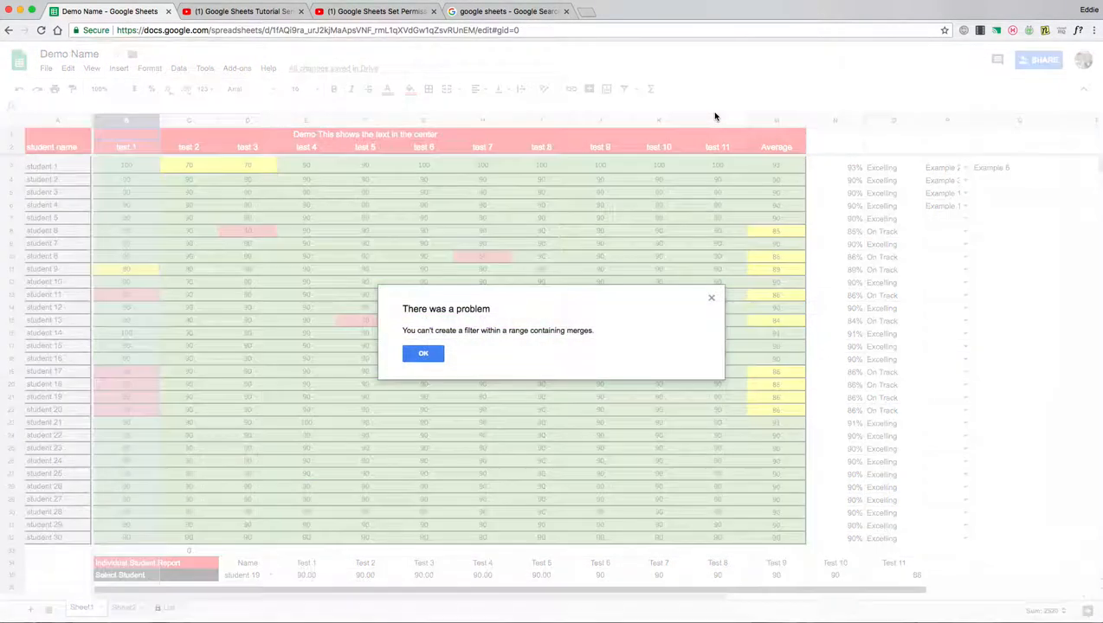
click(433, 360)
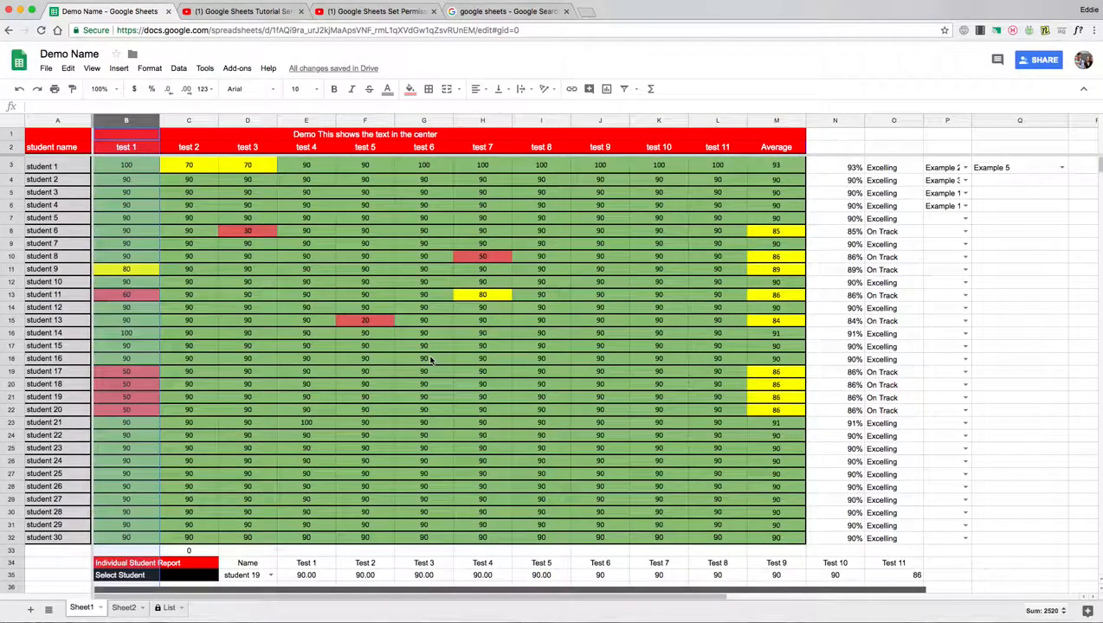
Unmerge the Individual Student Report and Select Student cells after cancelling a merge attempt
scroll(212, 325, down, 3)
click(156, 466)
drag(177, 444, 205, 456)
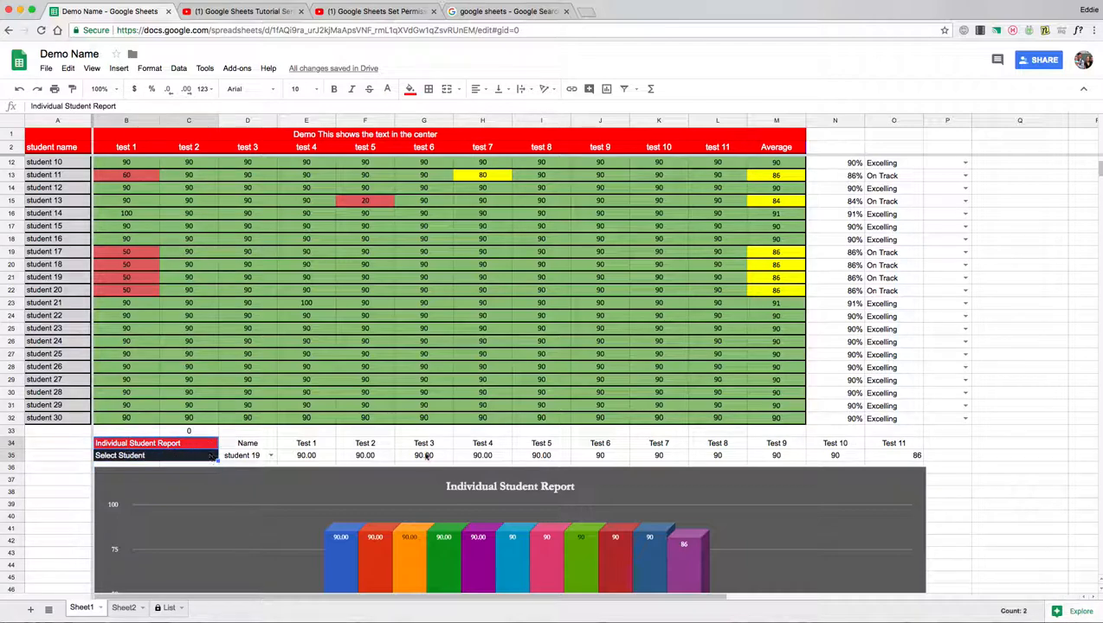
click(445, 90)
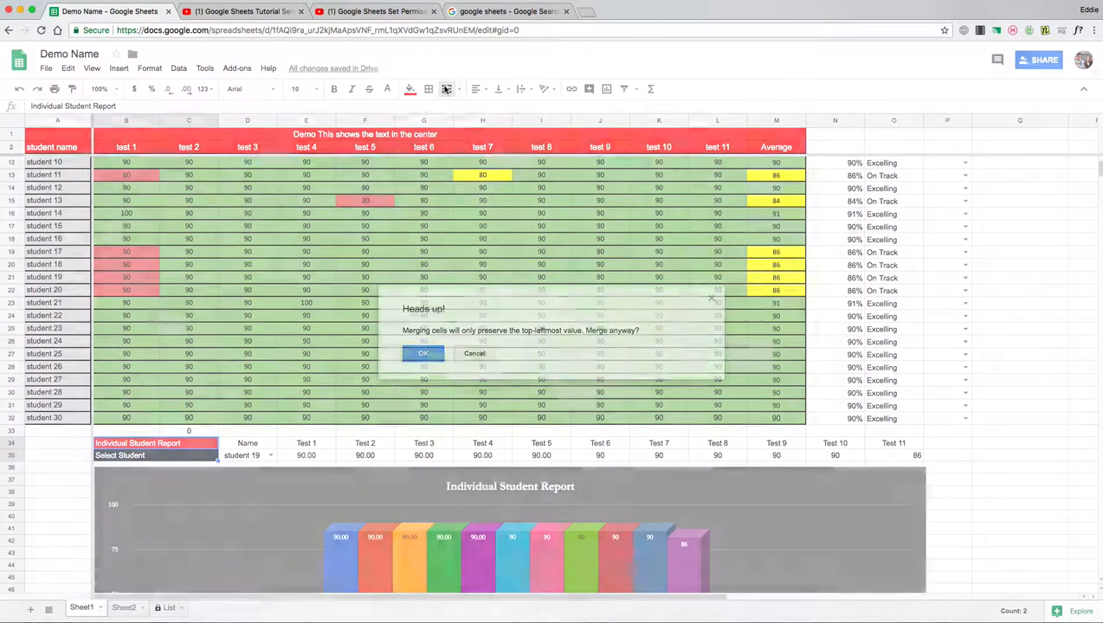
click(467, 351)
click(458, 89)
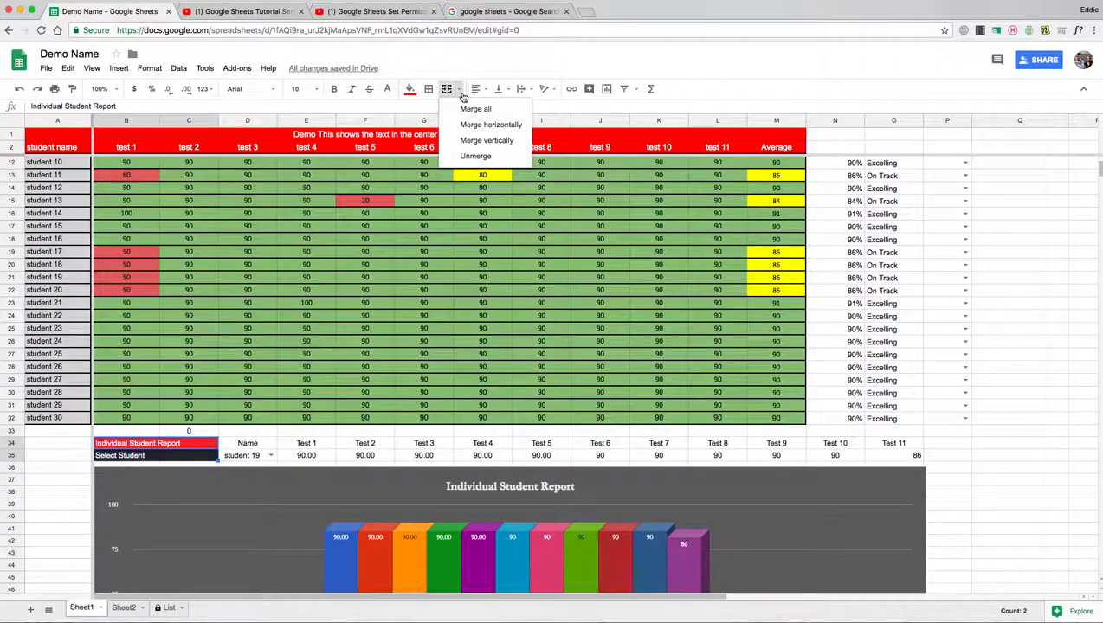
click(469, 156)
scroll(219, 353, up, 3)
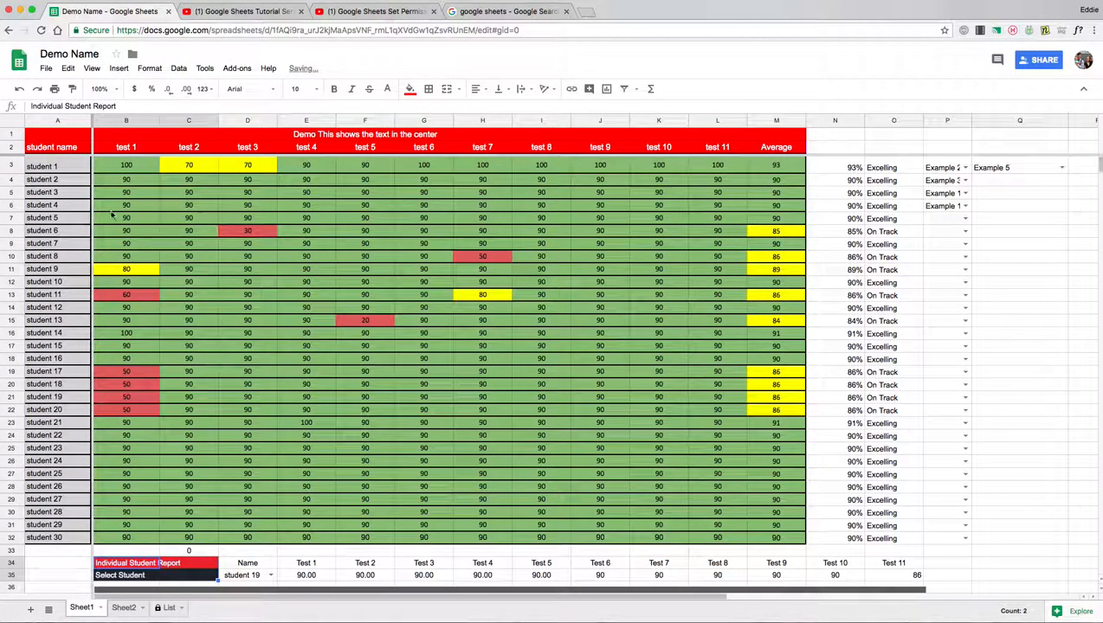
right_click(141, 122)
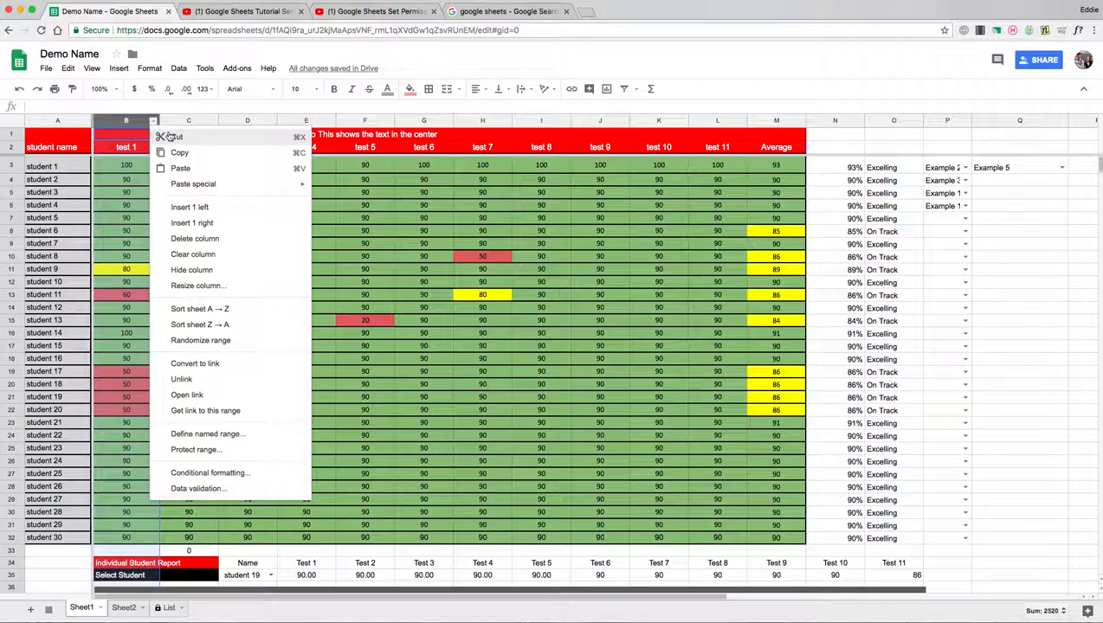
Create a filter view on test 1 and tick only the 50 and 60 scores
click(126, 124)
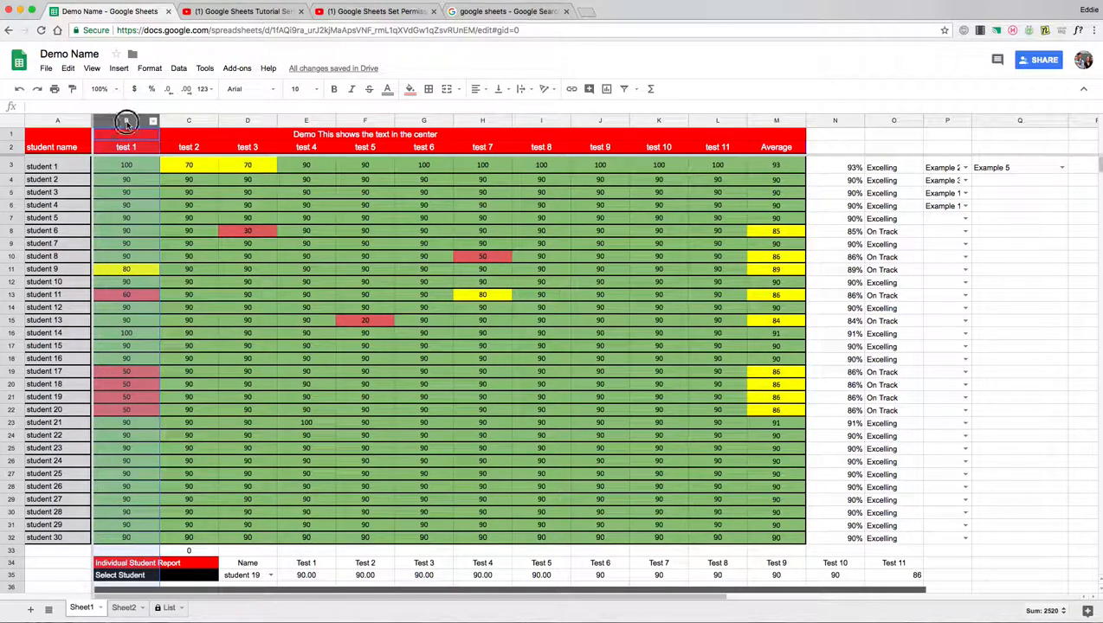
click(636, 88)
click(668, 111)
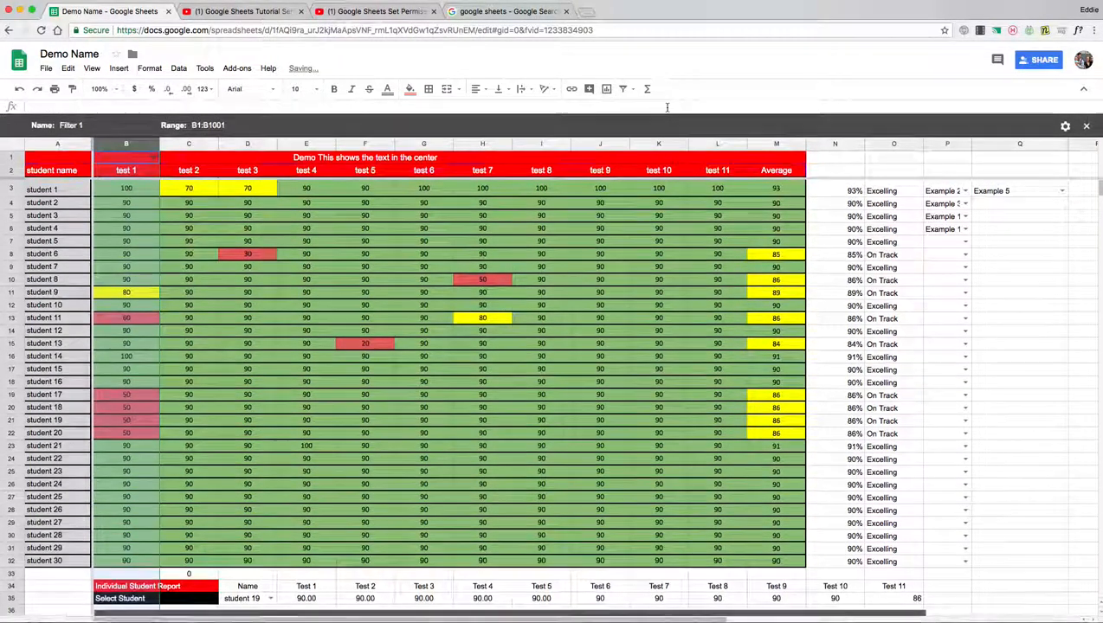
click(154, 158)
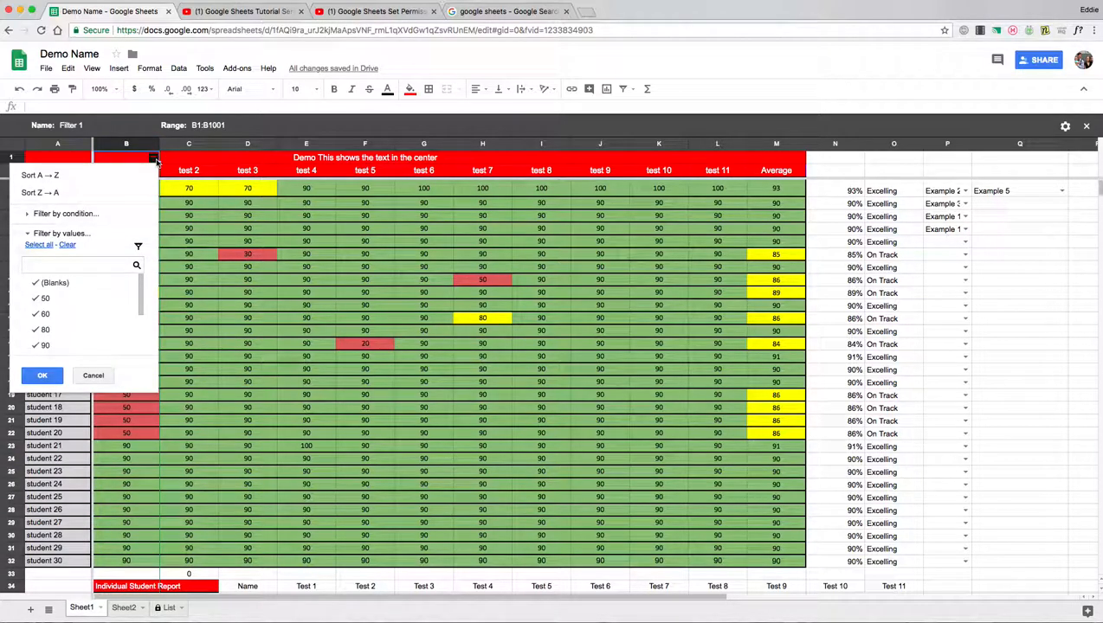
click(67, 246)
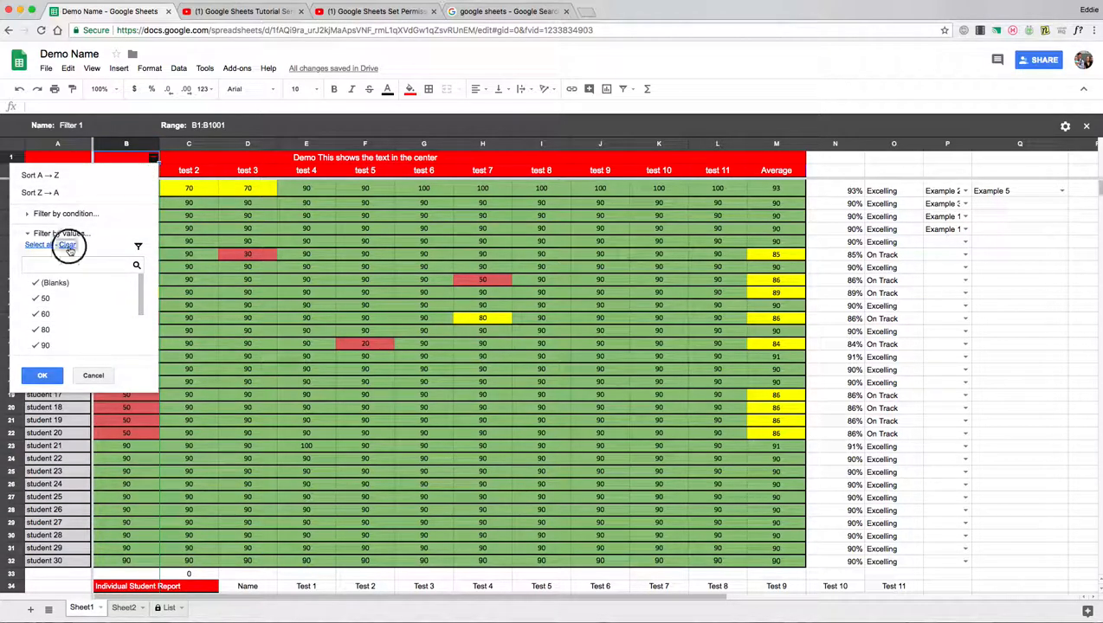
click(73, 300)
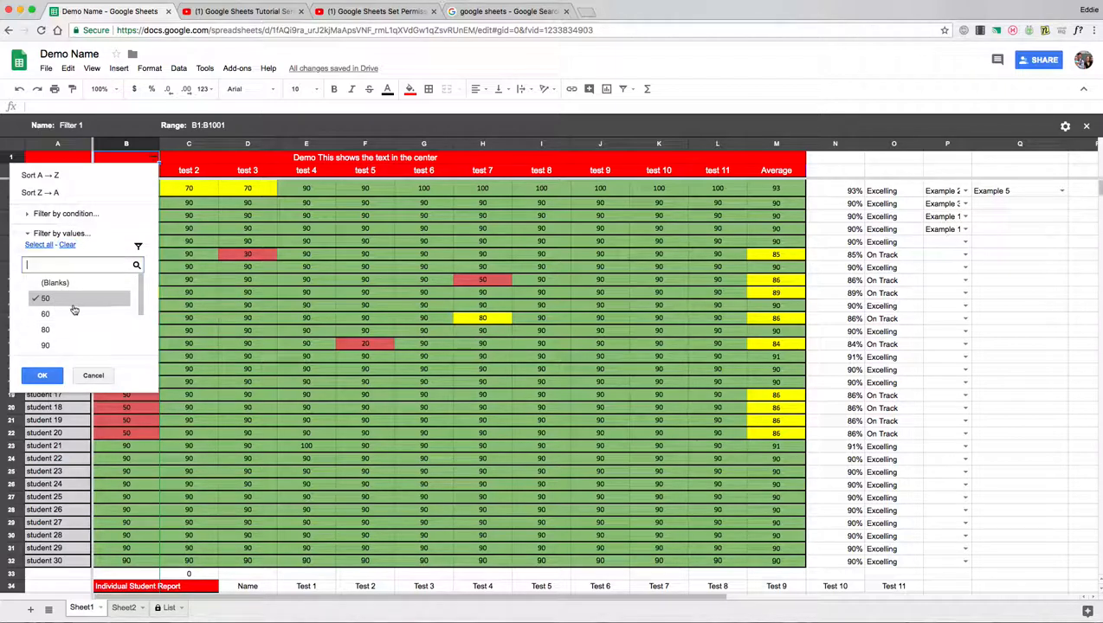
click(87, 315)
scroll(90, 319, down, 2)
scroll(89, 319, up, 3)
Apply the 50/60 filter, delete the empty No data chart, and select the filtered scores
click(42, 375)
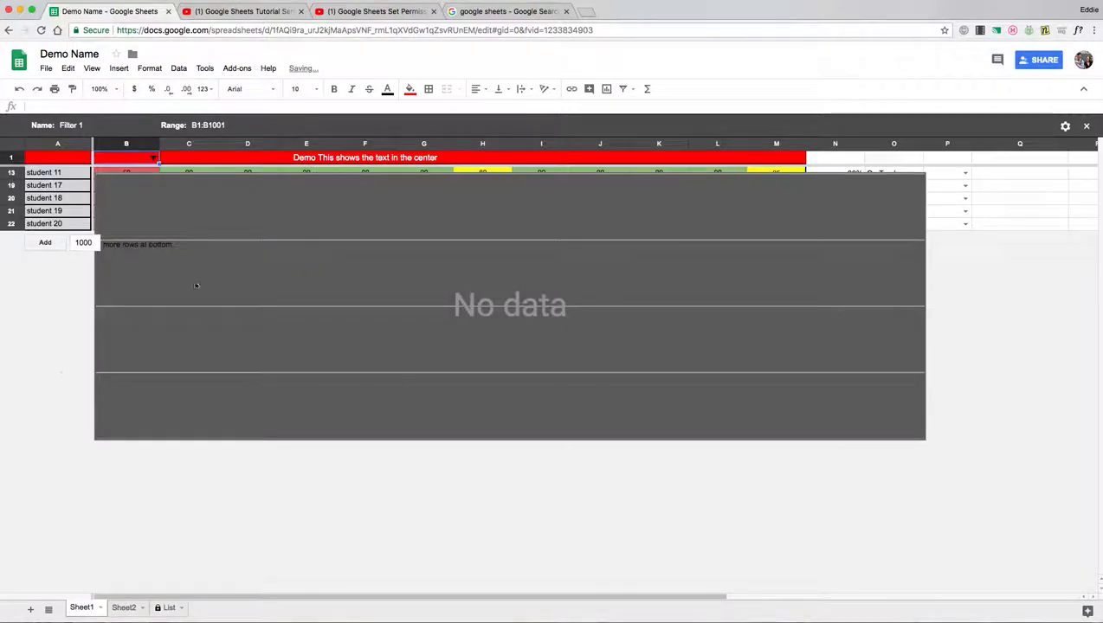
click(278, 210)
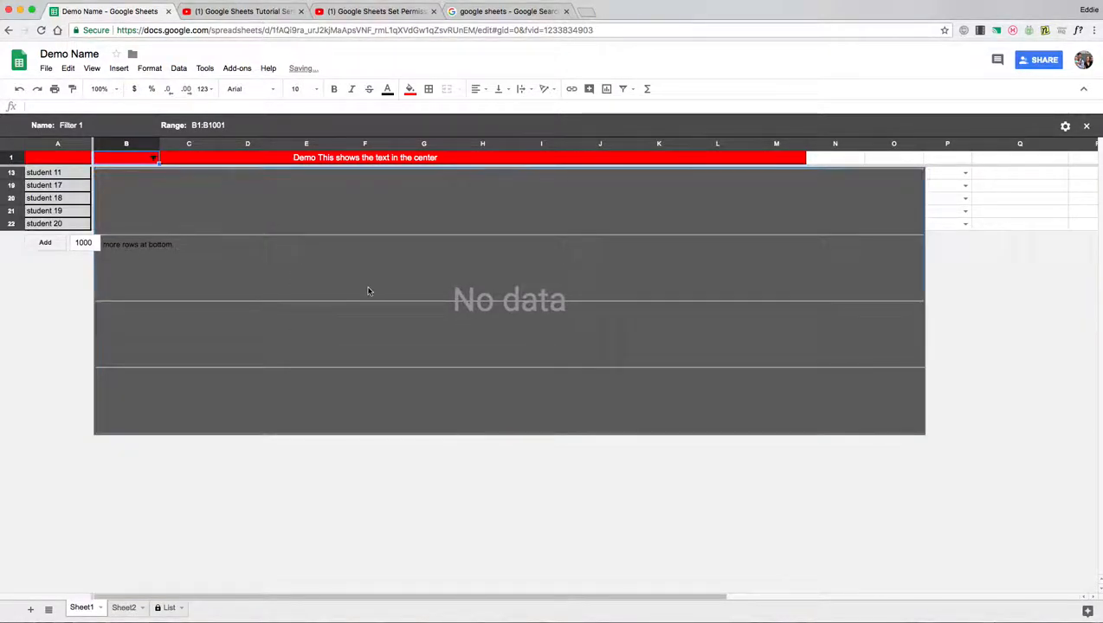
click(999, 412)
click(241, 185)
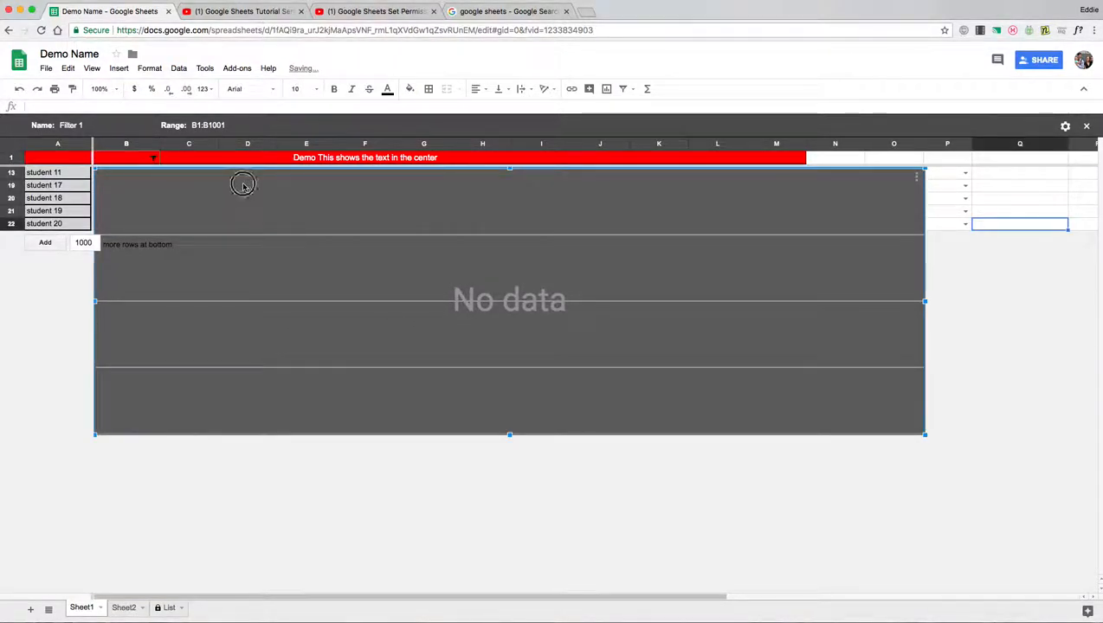
drag(241, 185, 367, 391)
key(Delete)
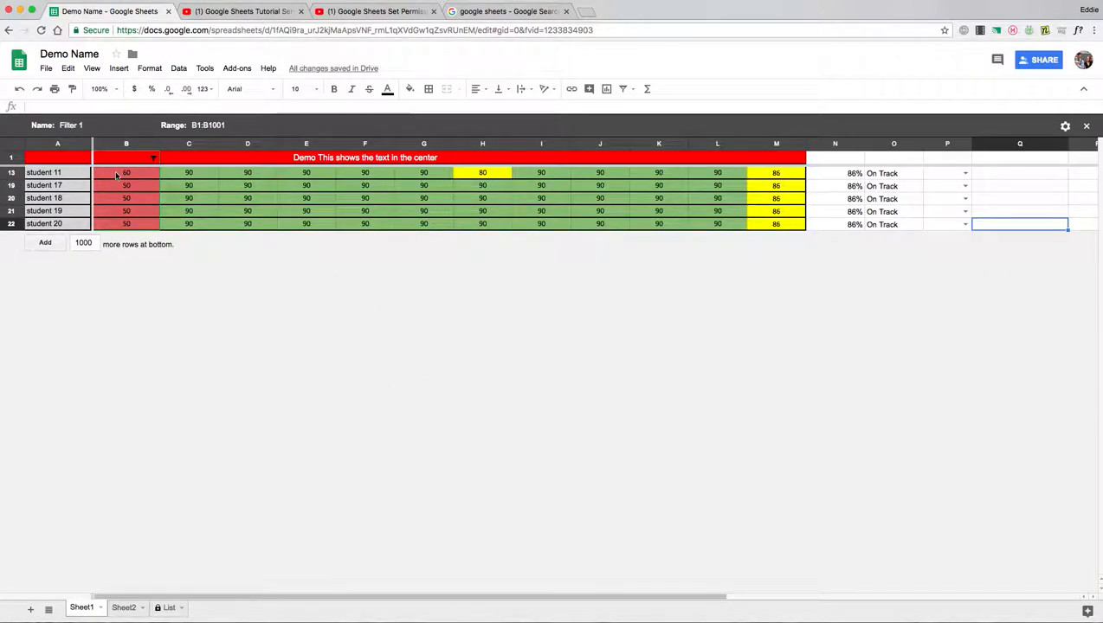
drag(127, 176, 128, 223)
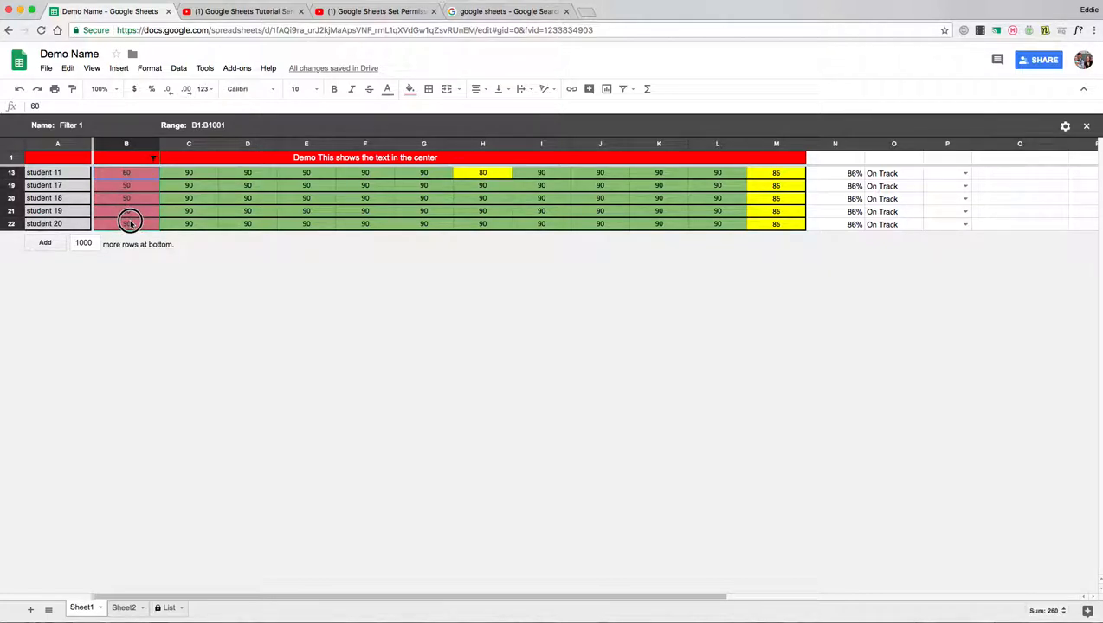
Set the B1 filter back to Select all so all 30 student rows show
click(152, 144)
click(153, 160)
click(153, 159)
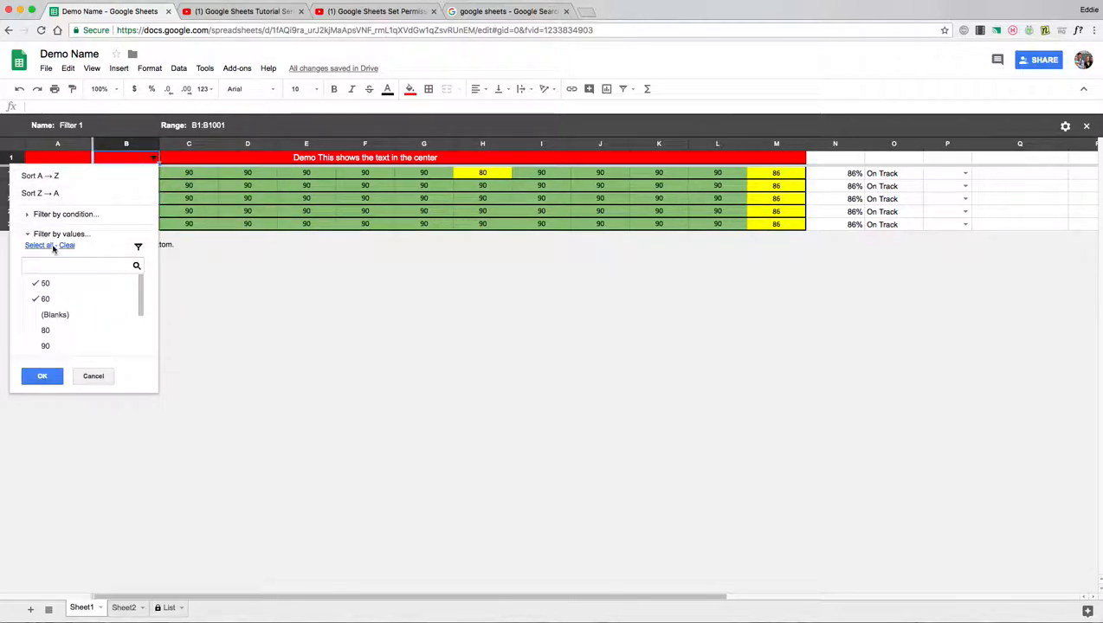
click(39, 246)
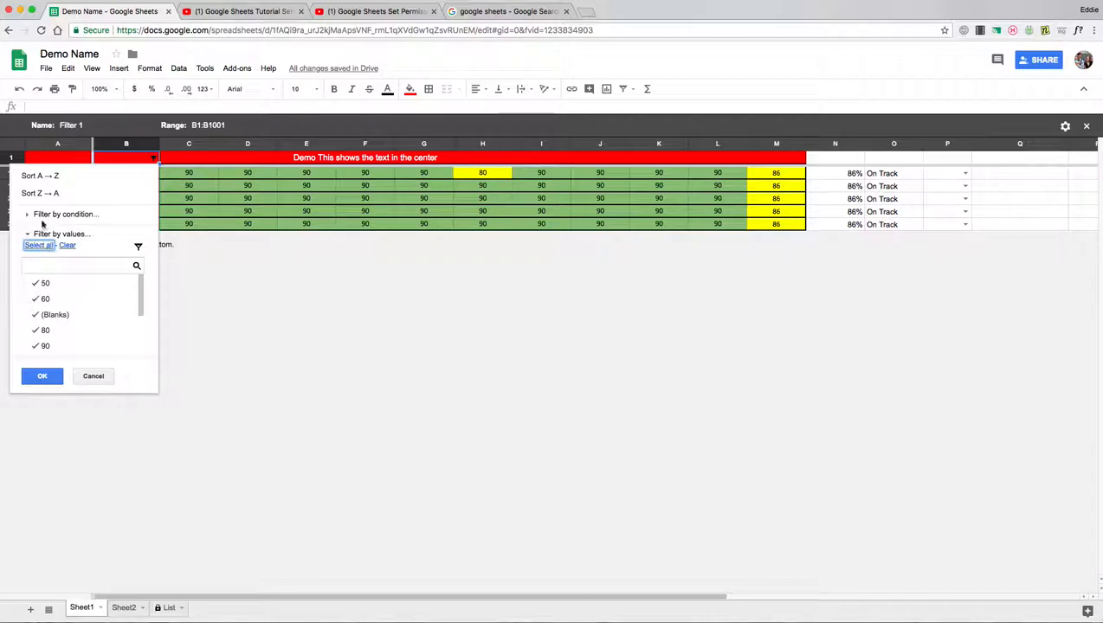
click(43, 377)
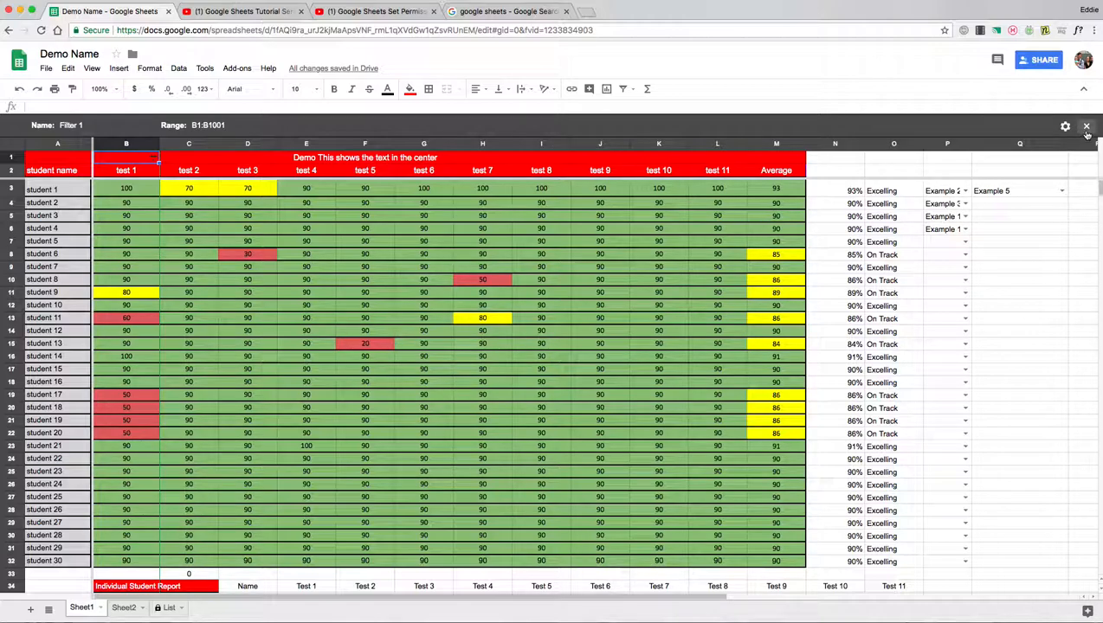
Restrict test 1 to scores of 50 (students 17–20), then close the filter view
click(153, 160)
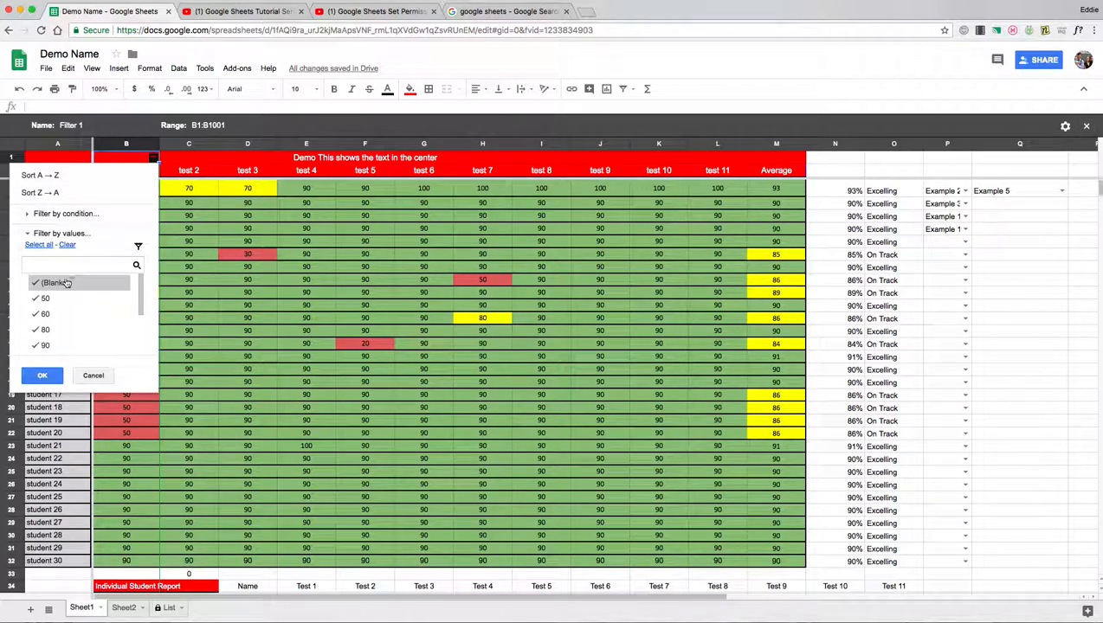
click(66, 246)
click(41, 297)
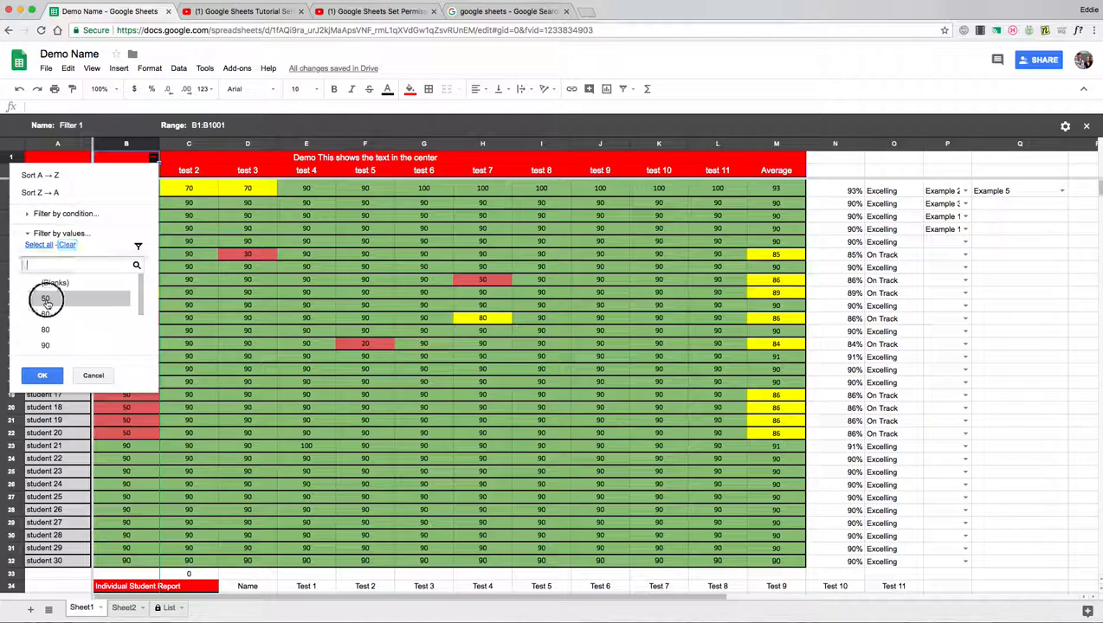
click(42, 375)
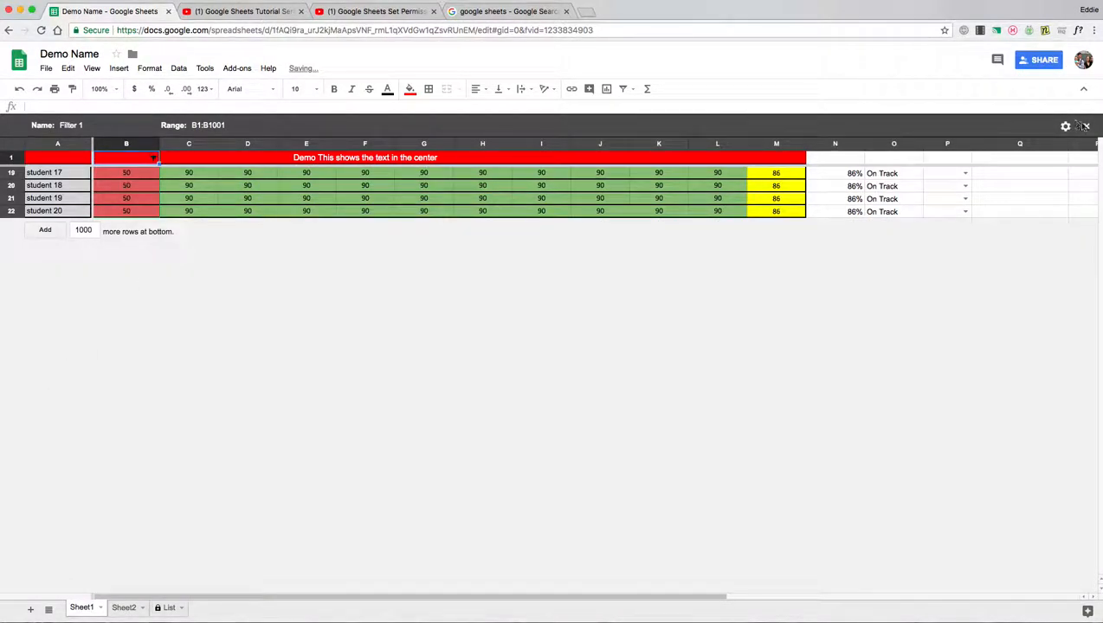
click(1086, 126)
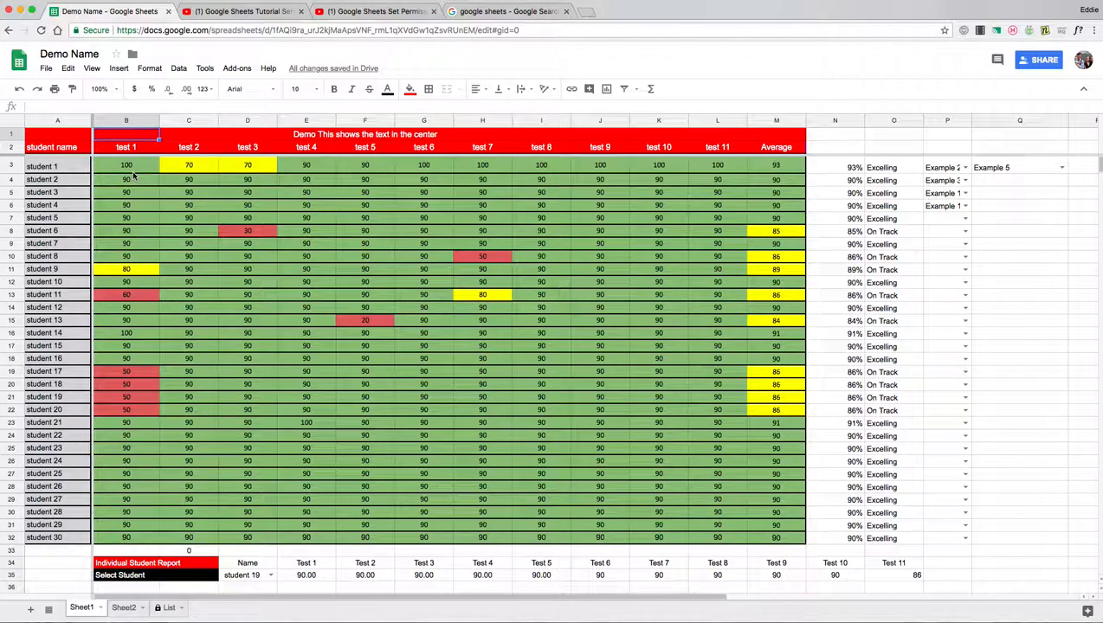
drag(134, 169, 136, 537)
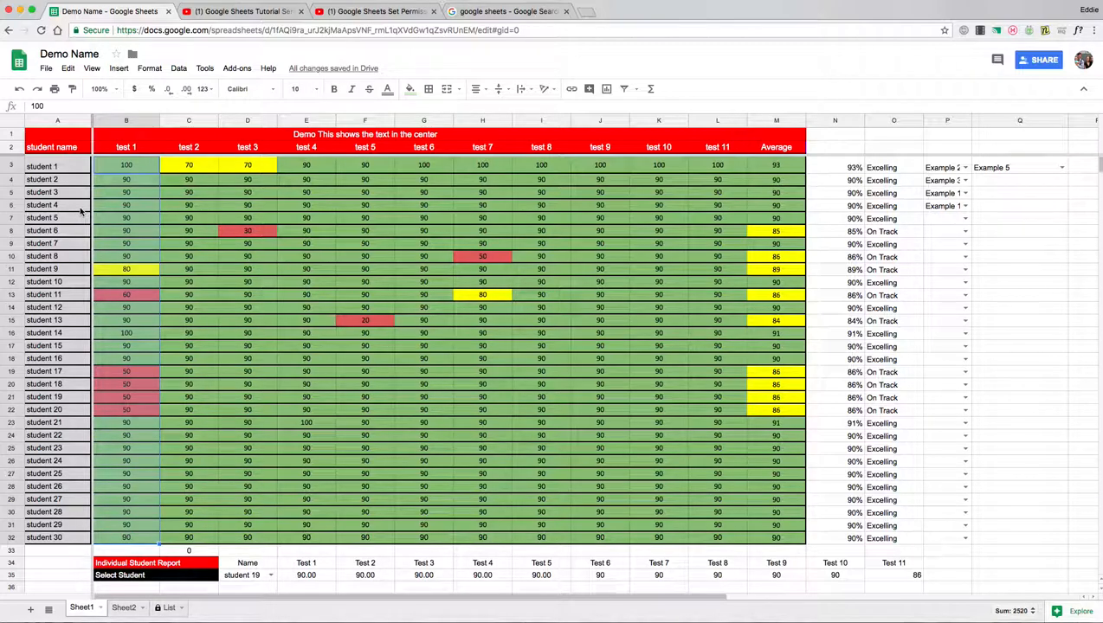
drag(67, 165, 69, 513)
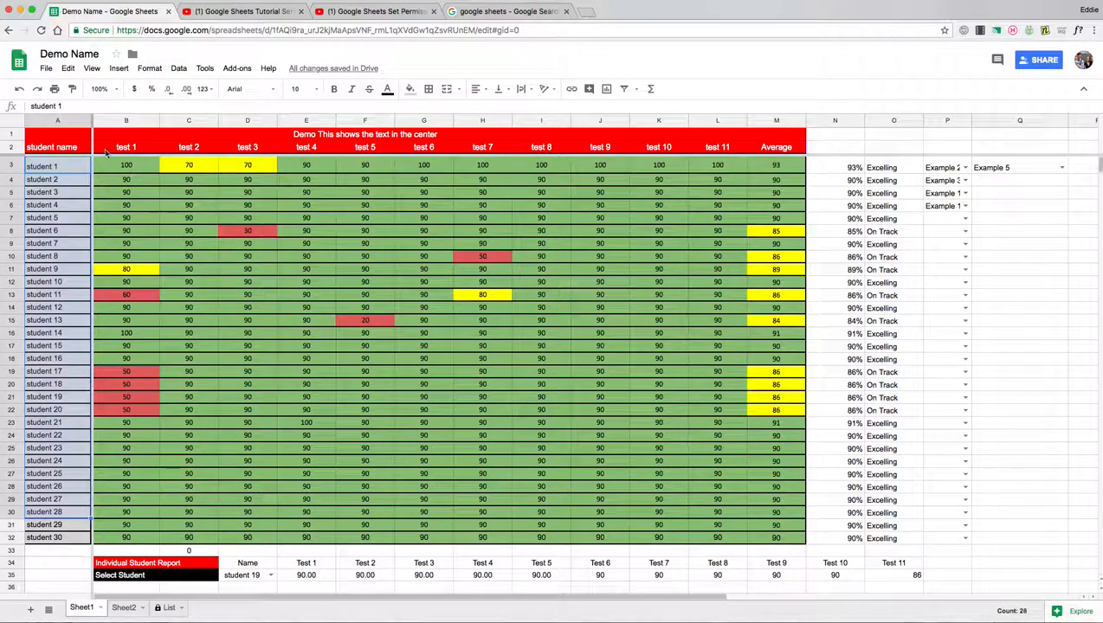
click(125, 179)
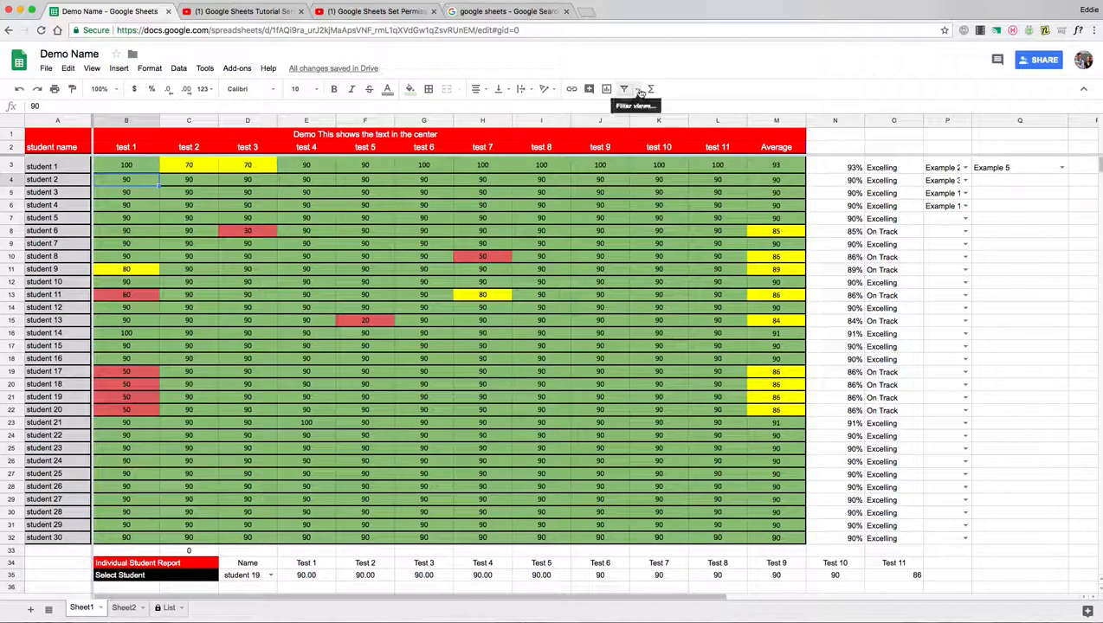
Create Filter 2 on column C showing only the test 2 score of 70, student 1
click(188, 121)
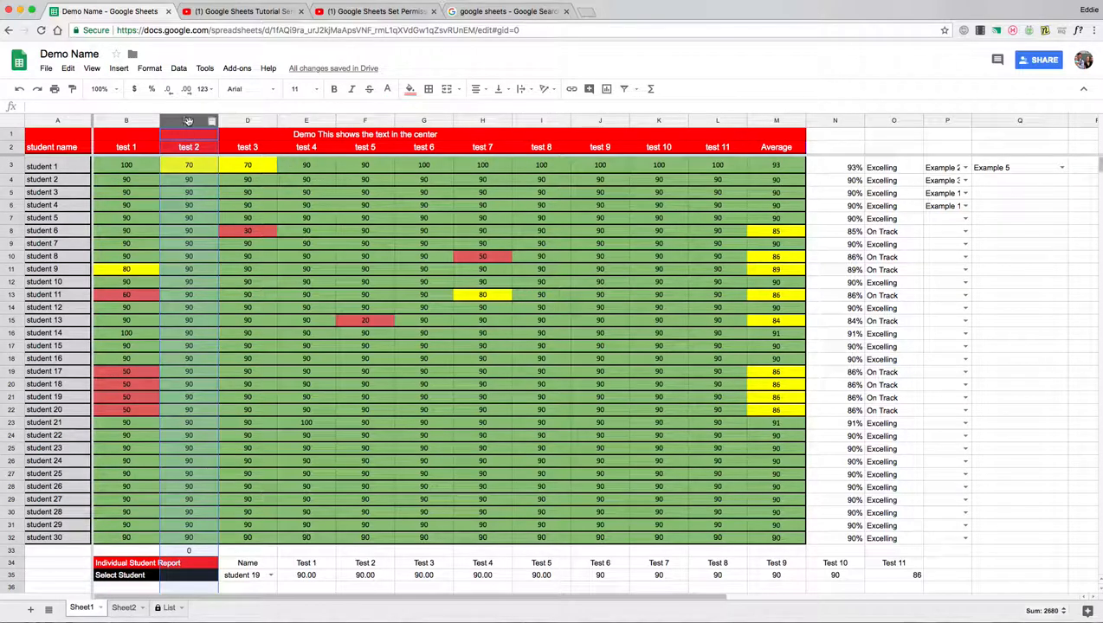
click(637, 89)
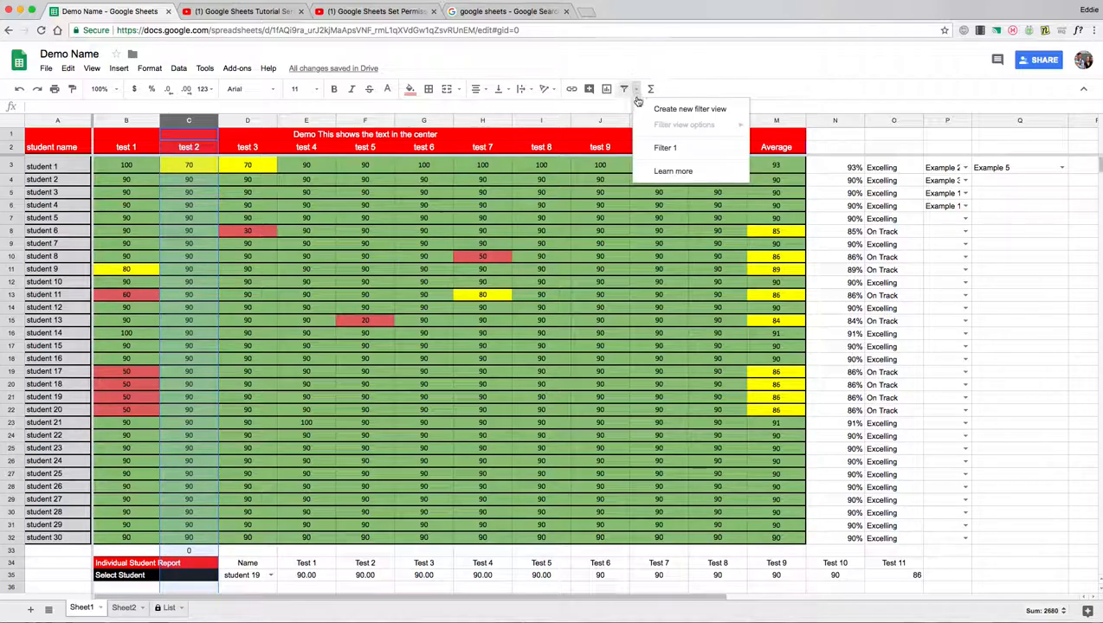
click(658, 110)
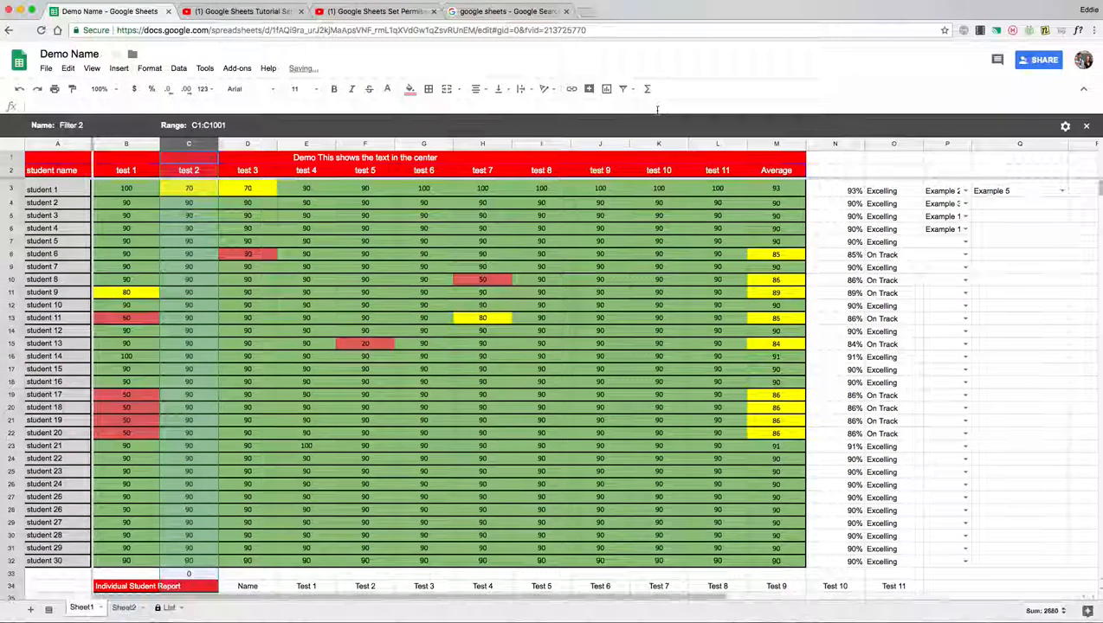
click(213, 160)
click(127, 245)
click(128, 314)
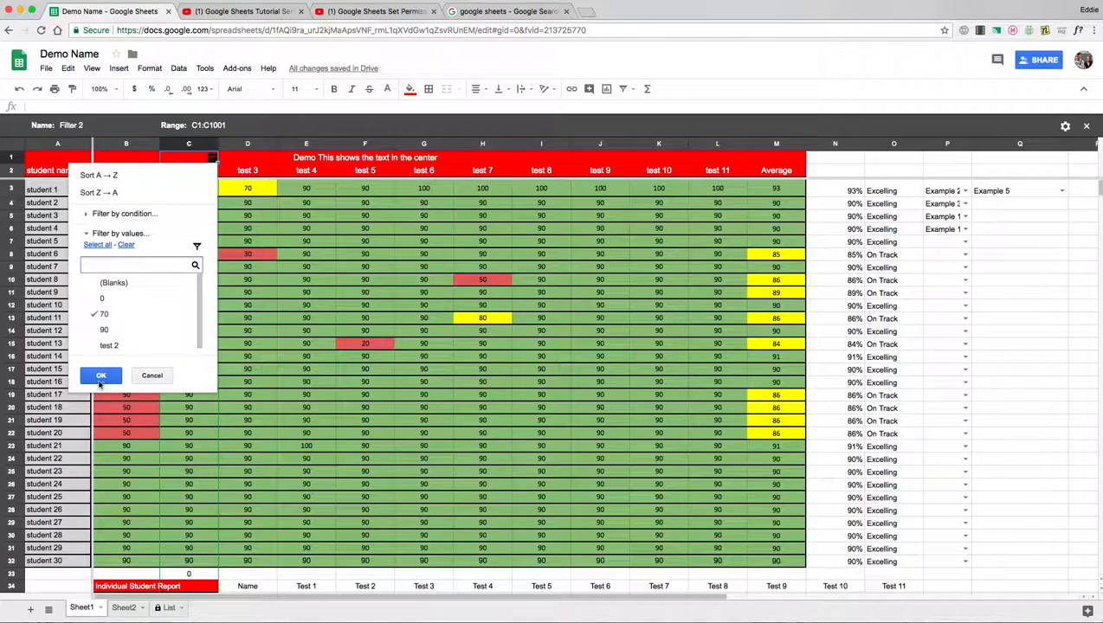
click(100, 376)
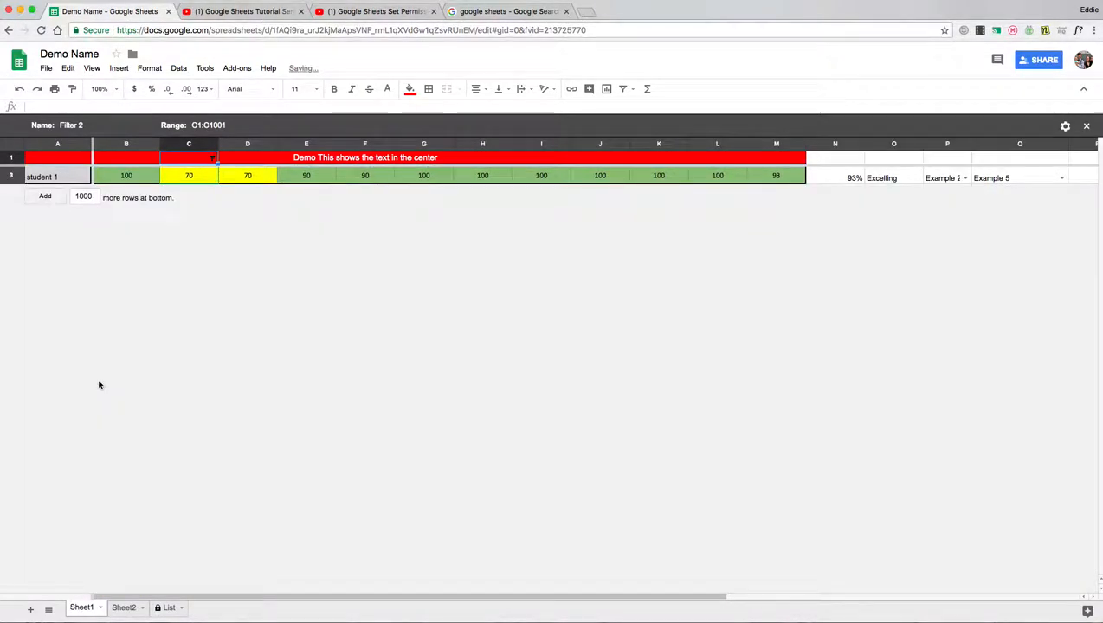
click(173, 178)
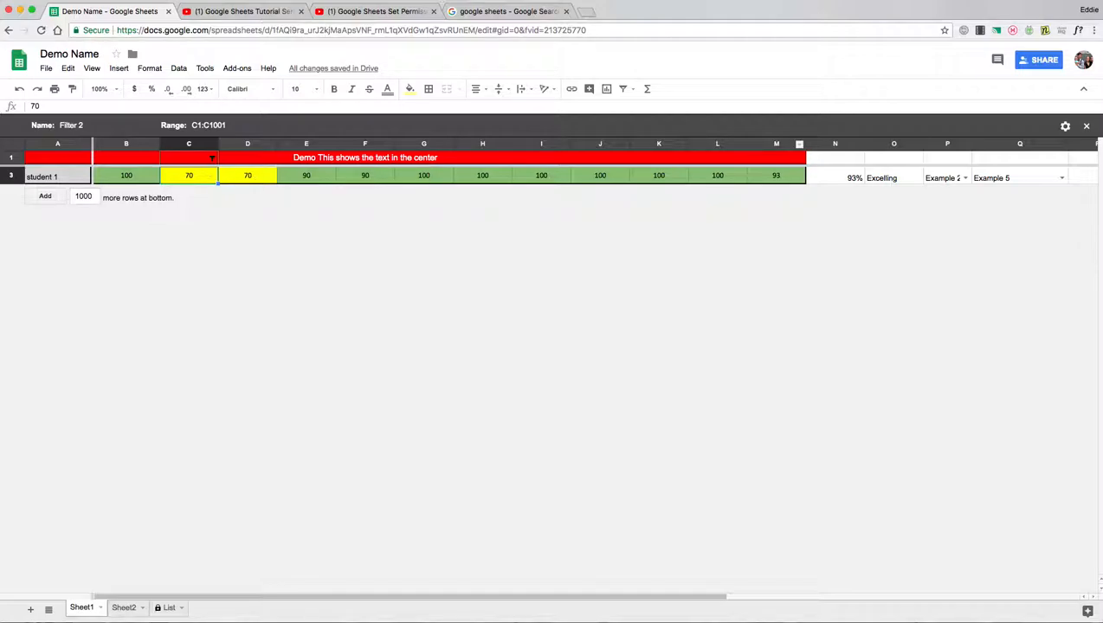